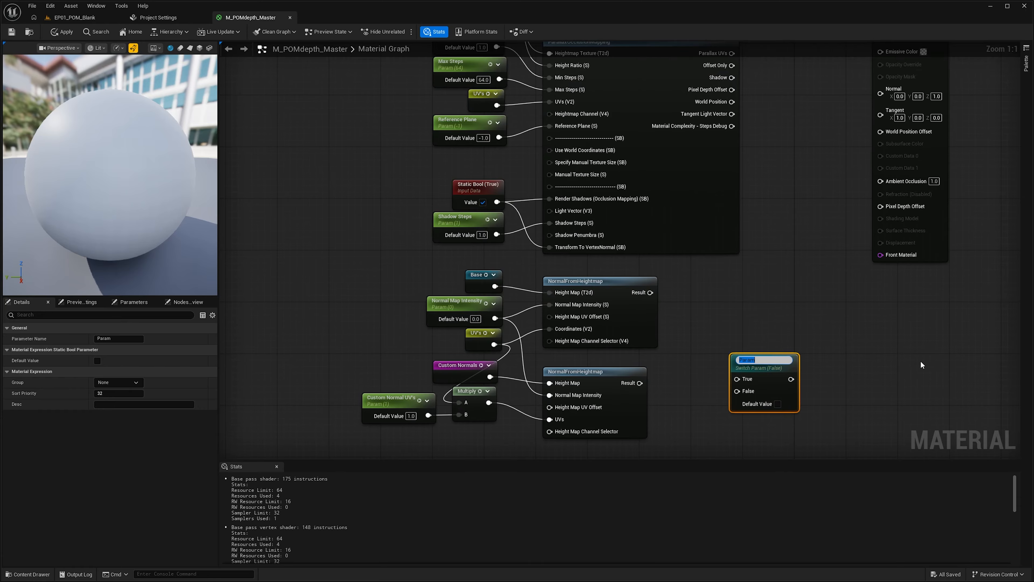
Step: Name the switch parameter "Use Custom Normals" and wire the two NormalFromHeightmap results into its True and False inputs
text(m Normals:)
key(Return)
drag(756, 357, 729, 324)
drag(639, 383, 711, 343)
drag(650, 293, 709, 356)
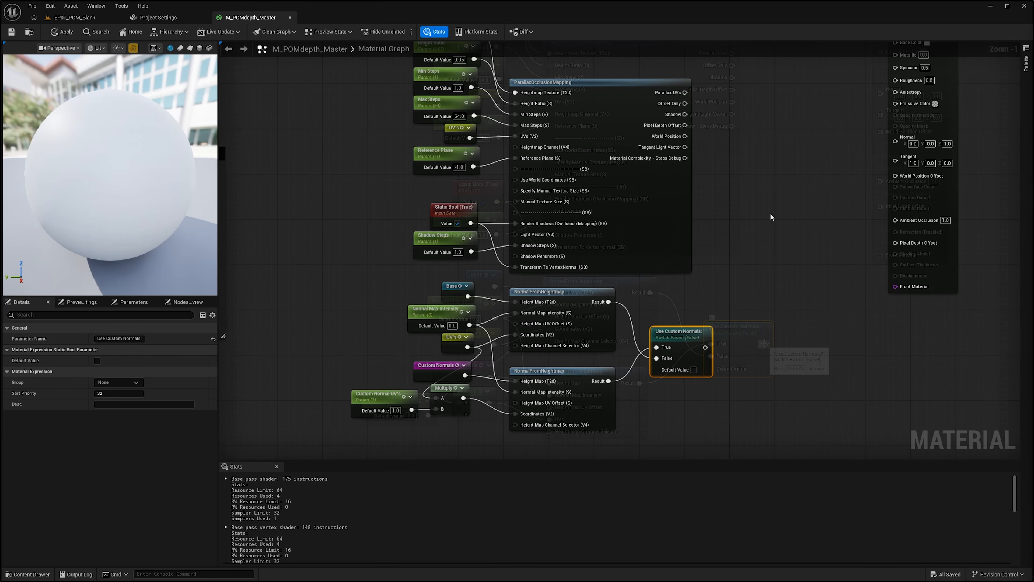
Step: Add a Texture Sample fed by the POM Parallax UVs, with the Base named reroute plugged into its texture input
drag(770, 213, 729, 297)
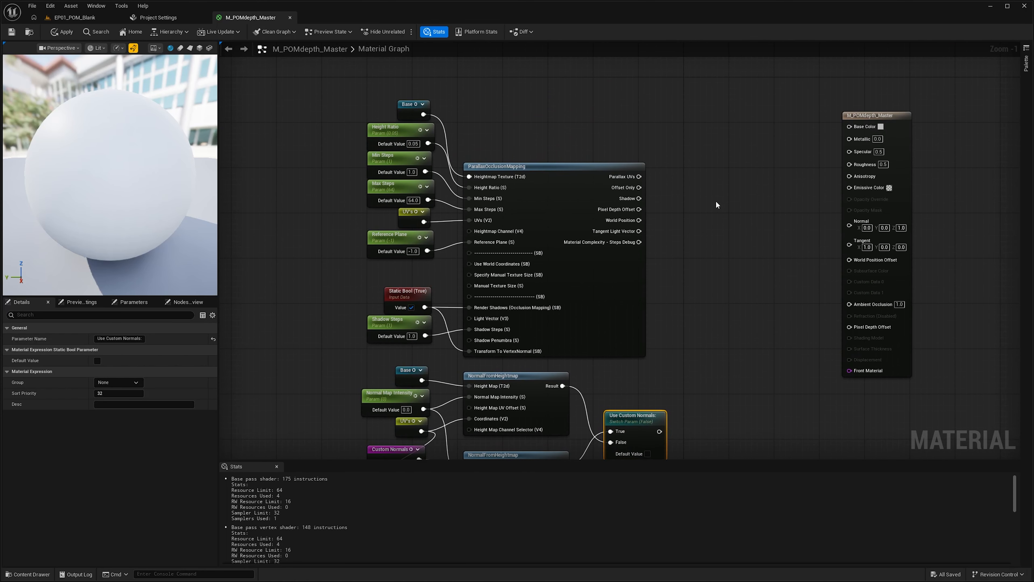
right_click(706, 180)
text(texture)
key(Return)
drag(706, 179, 687, 132)
right_click(597, 121)
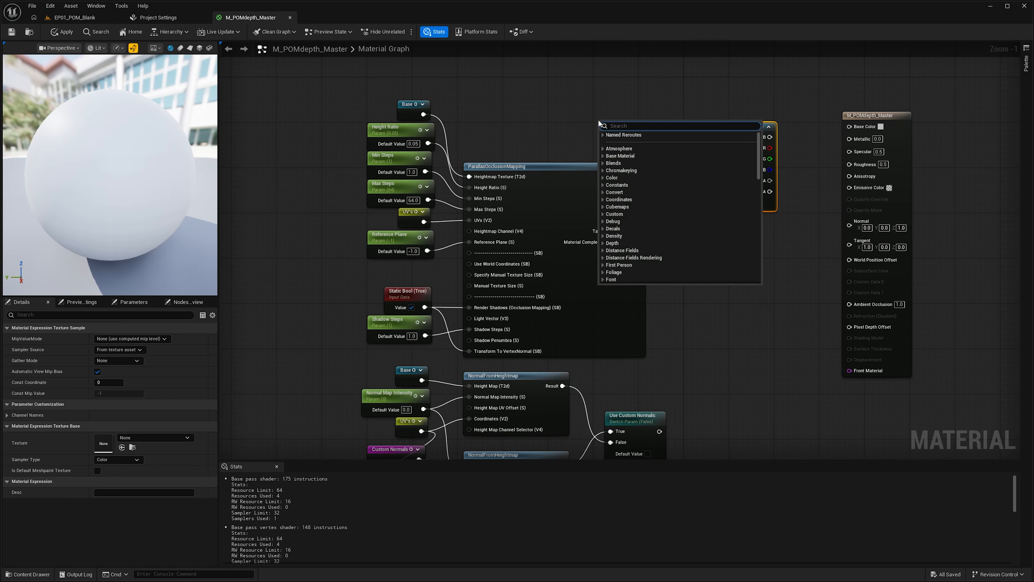
click(612, 141)
drag(619, 131, 648, 122)
drag(639, 176, 713, 171)
drag(651, 119, 629, 142)
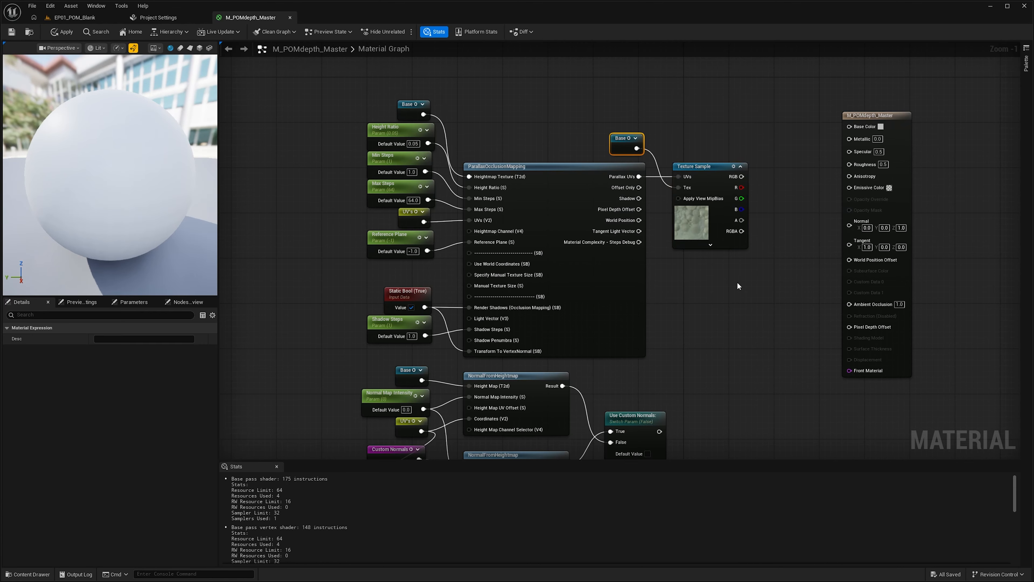
Step: Add a SetMaterialAttributes node and give it eight attribute entries
drag(749, 308, 633, 277)
drag(875, 115, 918, 100)
right_click(716, 220)
text(setm)
key(Return)
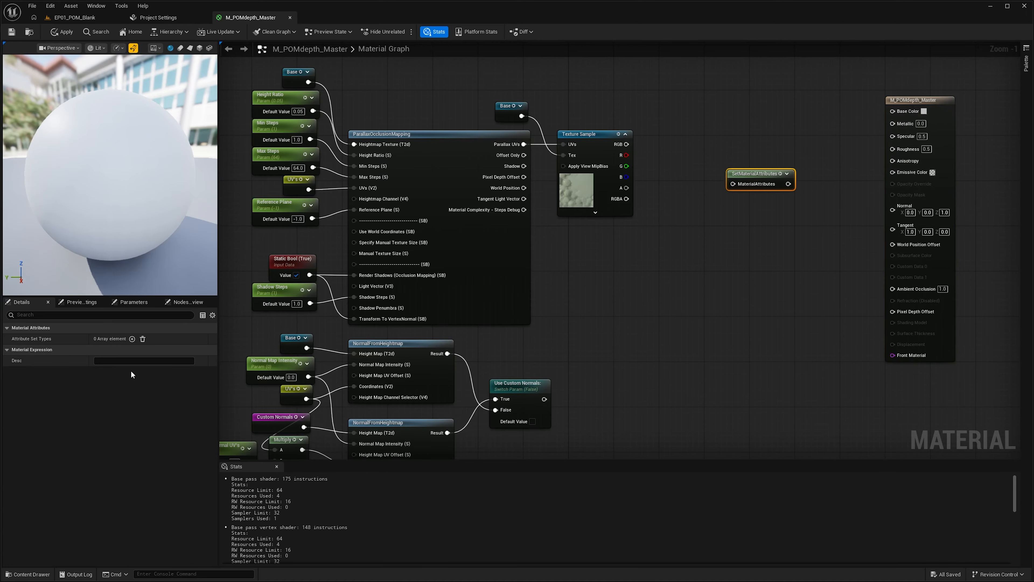
click(132, 339)
click(132, 339)
click(132, 339)
click(132, 339)
click(132, 339)
click(133, 338)
click(133, 339)
click(133, 338)
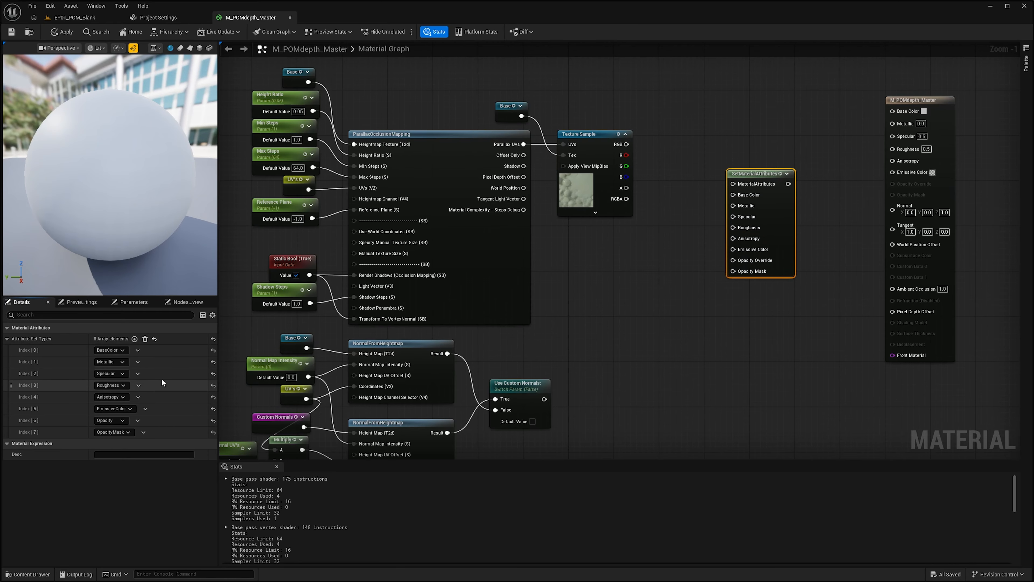
Step: Set the attribute types to Base Color, Metallic, Roughness, Emissive Color, Normal and Pixel Depth Offset
click(123, 374)
click(108, 414)
click(122, 385)
click(111, 440)
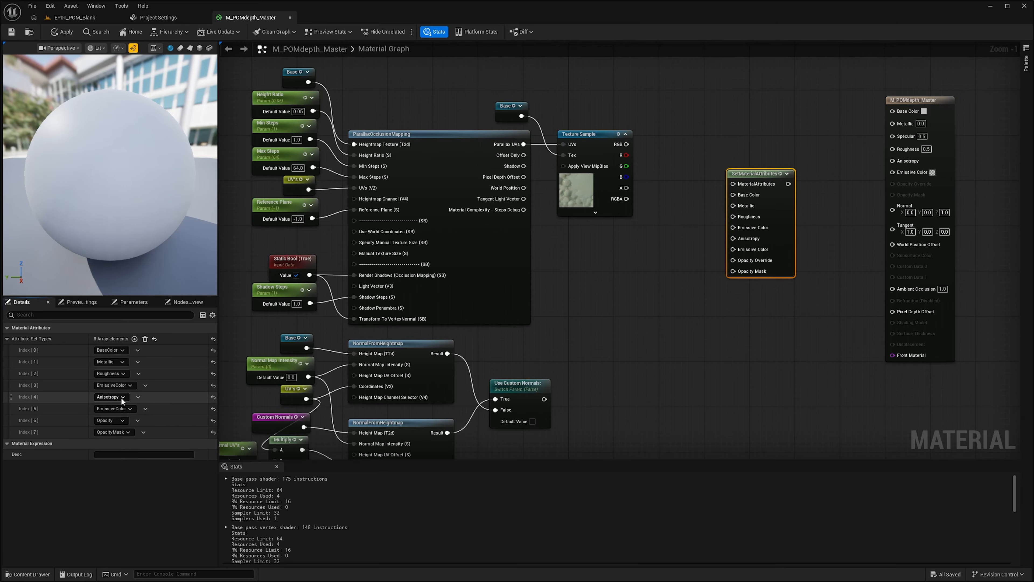
click(122, 397)
click(118, 287)
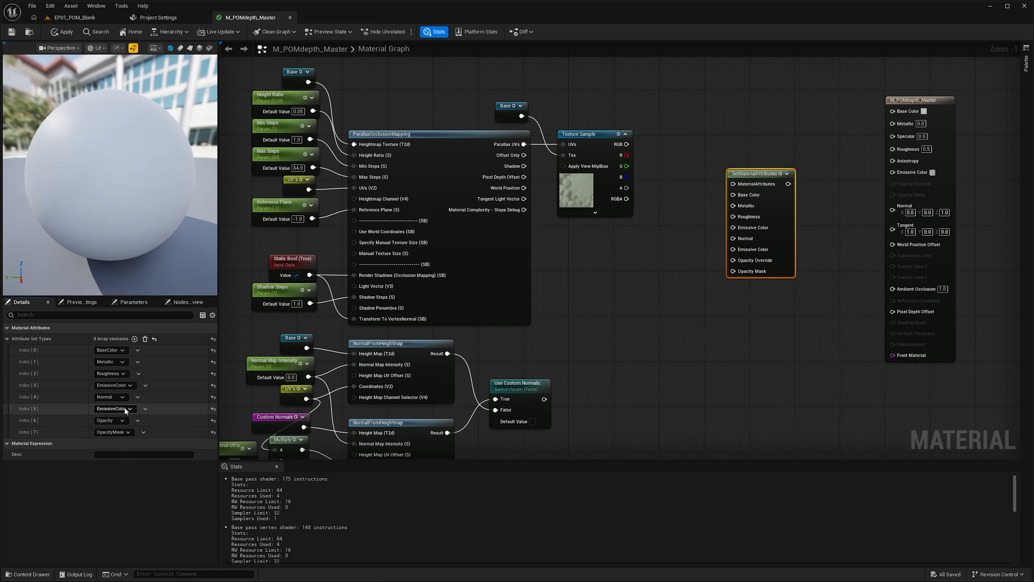
click(126, 409)
click(118, 373)
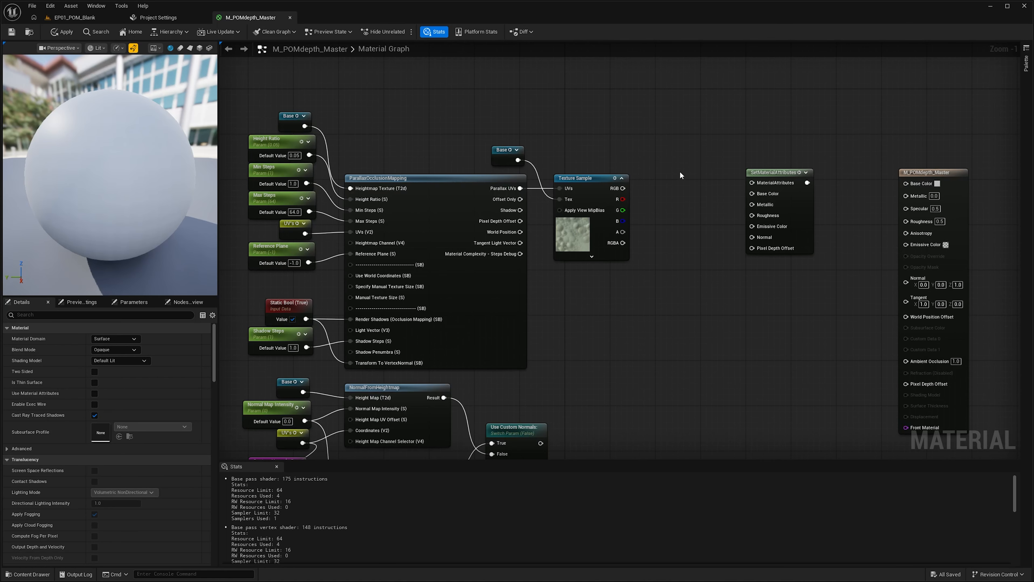
Step: Multiply the texture's RGB by a new Constant3Vector node
click(668, 176)
drag(623, 189, 673, 188)
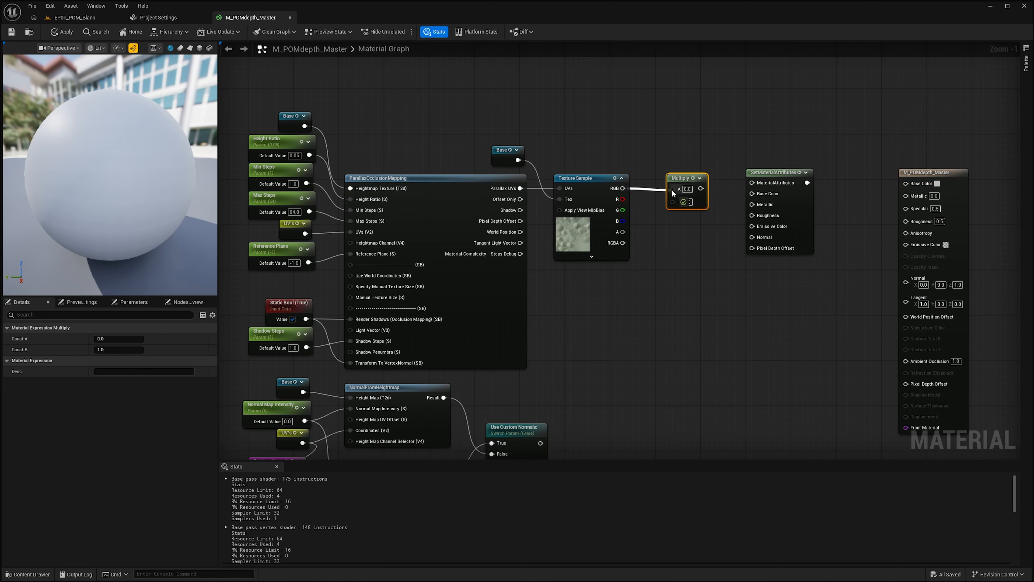
key(3)
click(597, 131)
drag(623, 132, 673, 200)
Step: Set the constant's color to a light blue of about 0.08, 0.64, 1.0
double_click(571, 152)
click(594, 200)
drag(594, 200, 585, 198)
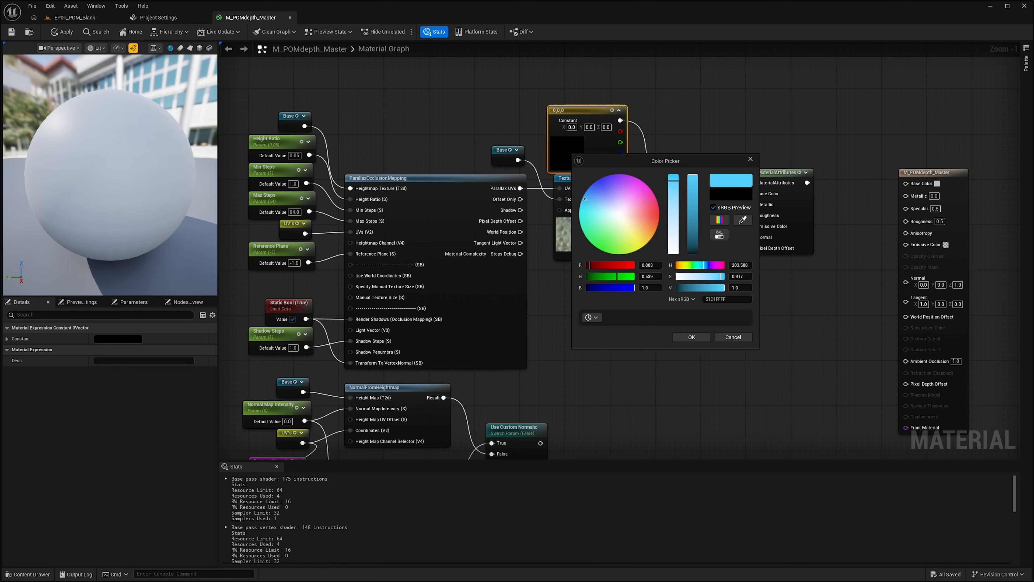
click(692, 337)
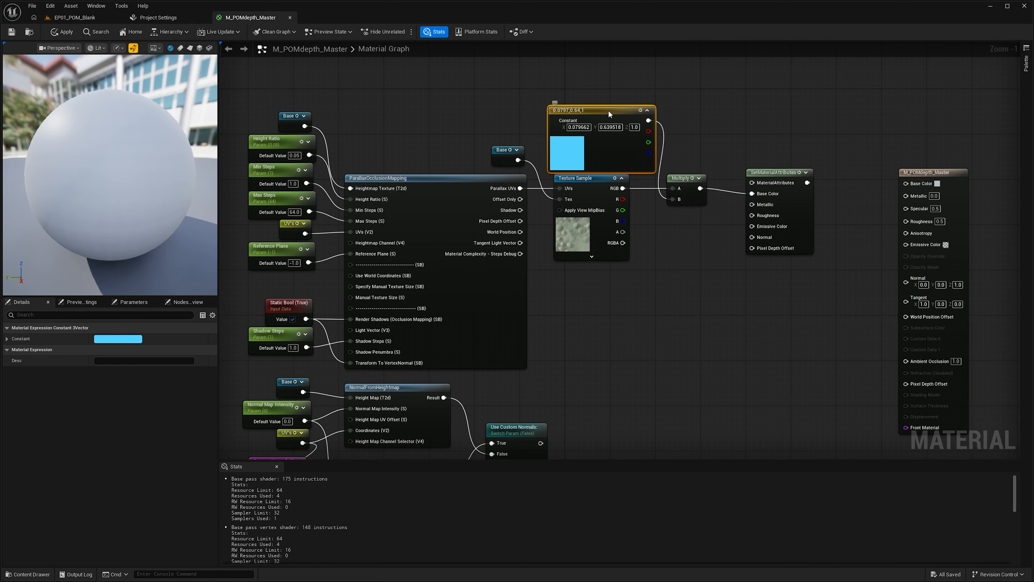
drag(608, 110, 614, 104)
Step: Add two scalar parameters named Metallic and Roughness
click(717, 318)
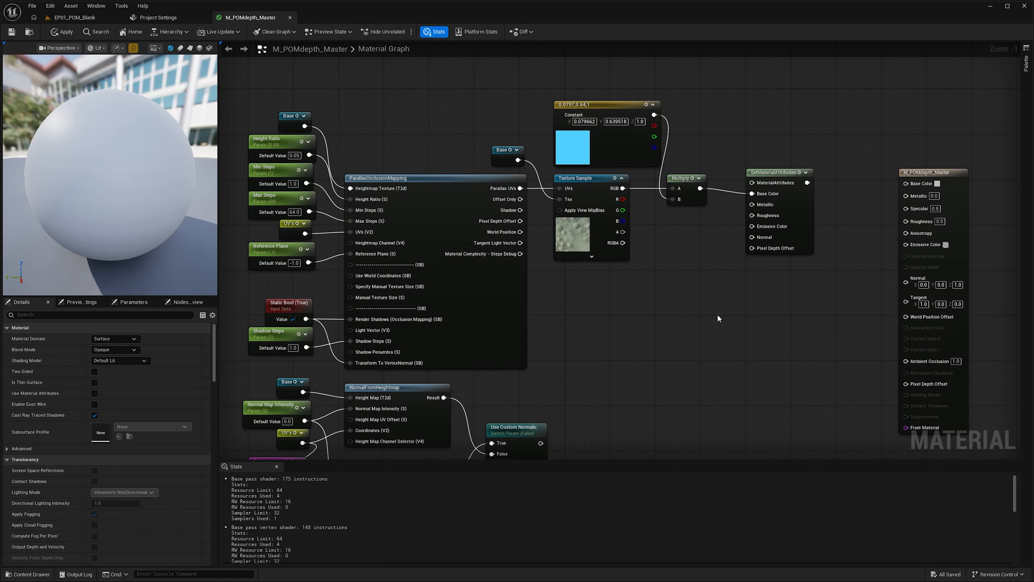
key(s)
click(680, 285)
text(s)
click(683, 334)
key(s)
click(682, 327)
text(ss)
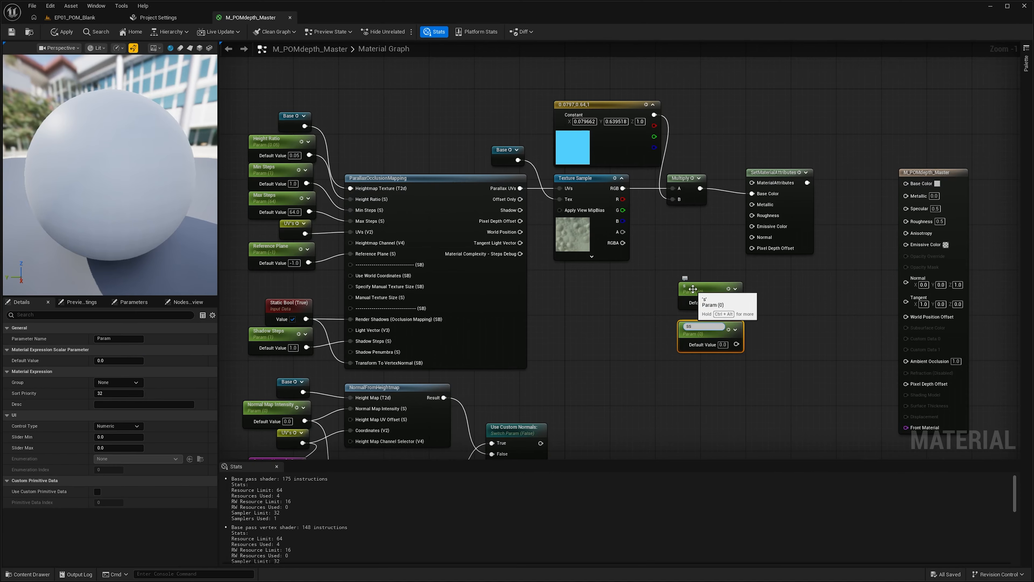
double_click(692, 288)
text(Metallic)
key(Return)
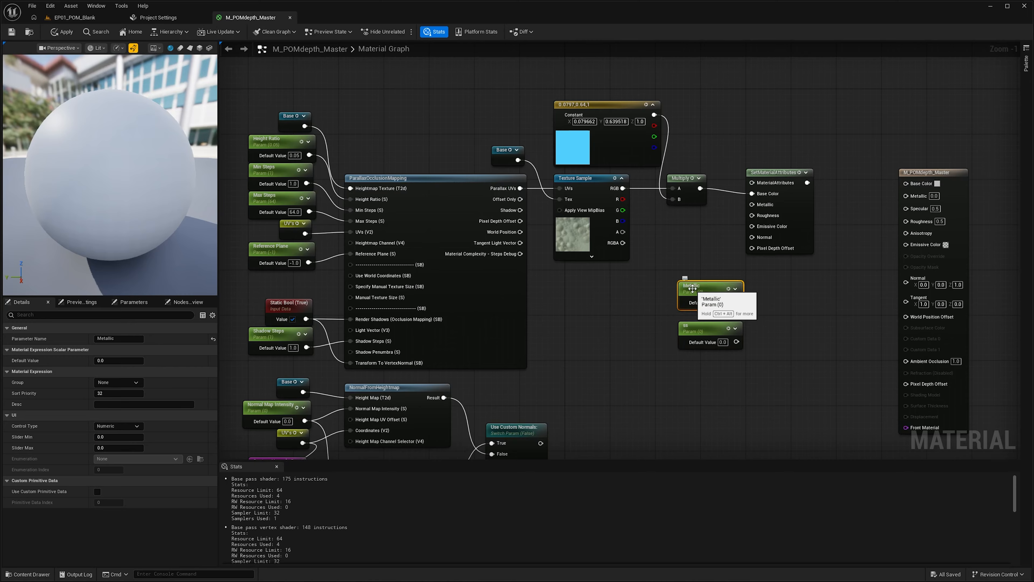
double_click(697, 327)
text(Roughness)
key(Return)
Step: Connect the tinted color to Base Color and the Metallic and Roughness parameters to their attribute inputs
shift+click(709, 290)
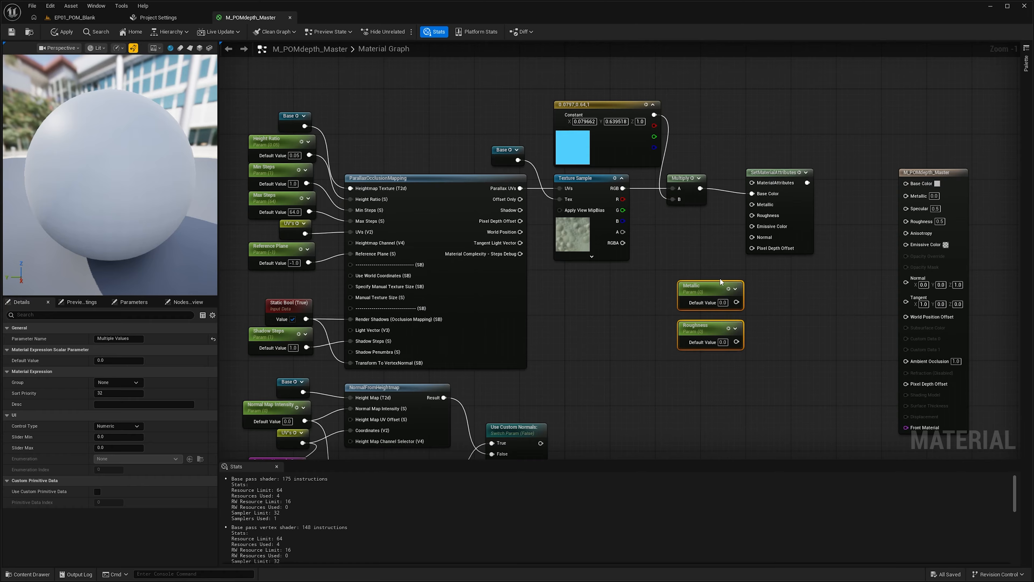
drag(708, 290, 751, 204)
click(676, 241)
click(720, 239)
drag(702, 257, 746, 215)
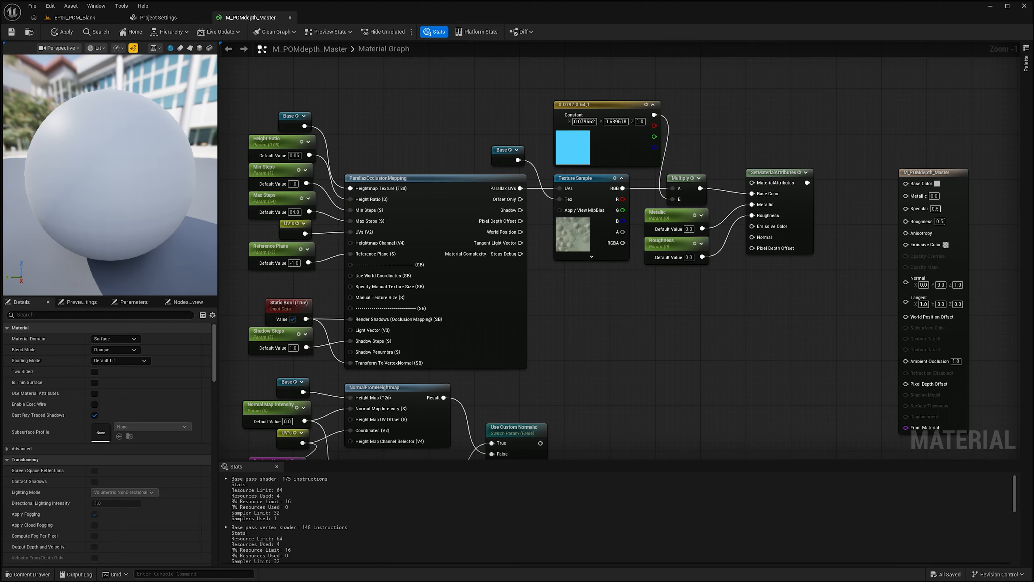
Step: Add a second Multiply node fed by the tinted texture color
click(697, 285)
drag(684, 274, 678, 274)
drag(700, 188, 674, 285)
Step: Add an Emissive Intensity scalar parameter into that Multiply, route it to Emissive Color, and save
key(s)
click(597, 309)
text(Emissive Intensity)
key(Return)
drag(628, 314, 752, 226)
click(705, 363)
key(ctrl+s)
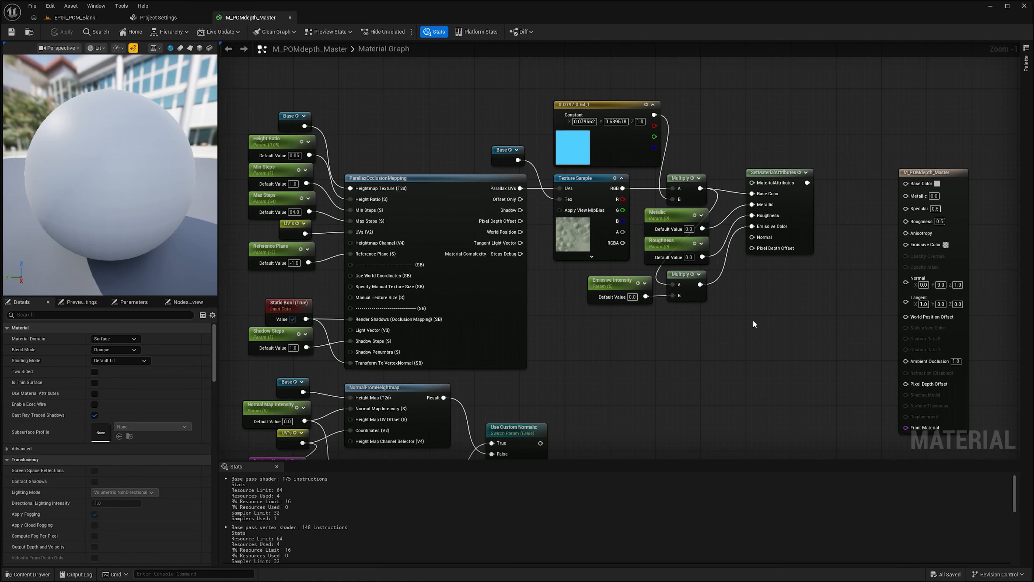
Step: Connect the Use Custom Normals switch to Normal and the POM Pixel Depth Offset to Pixel Depth Offset, then save
drag(802, 375, 785, 351)
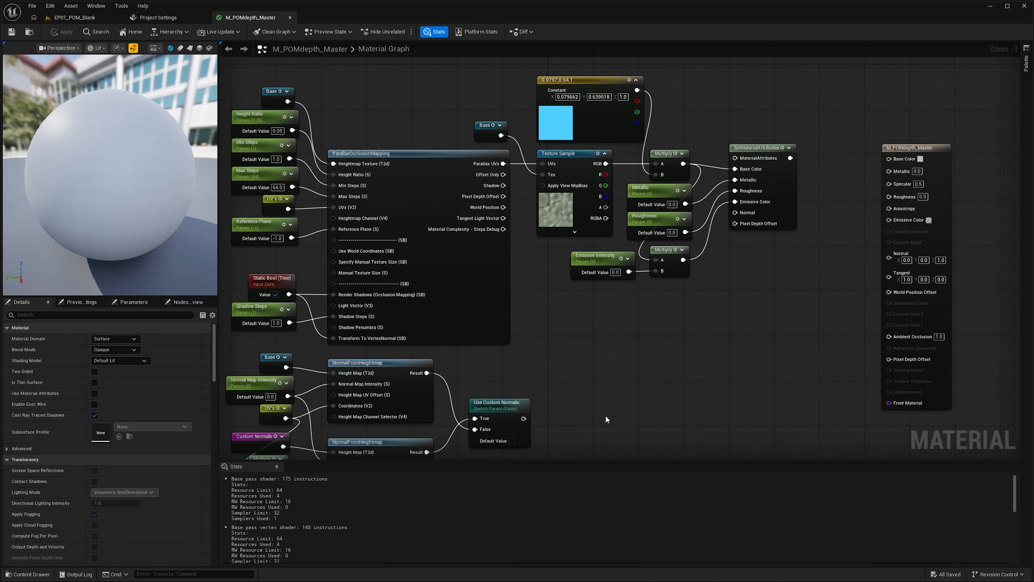
drag(524, 419, 736, 214)
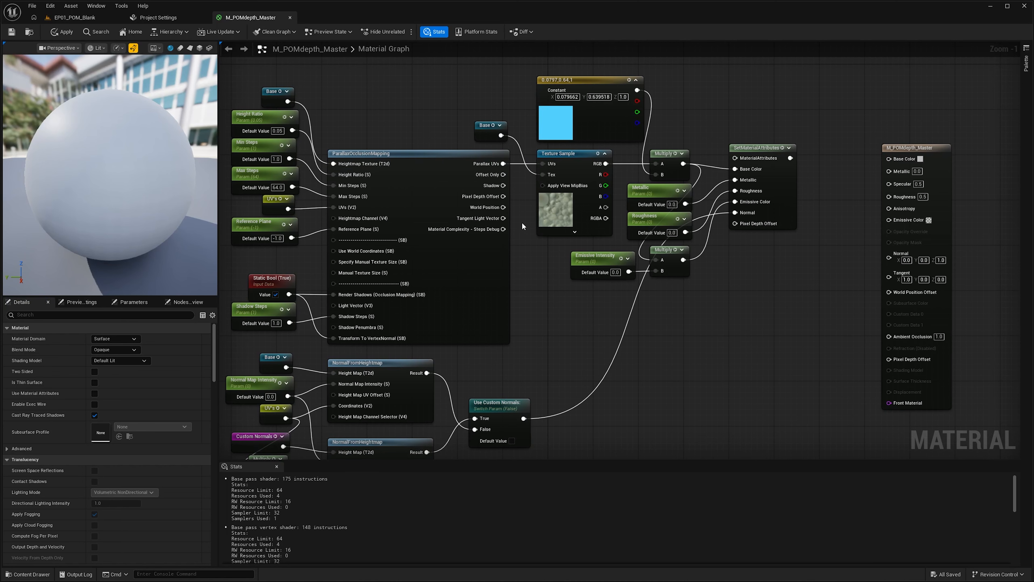
drag(504, 196, 736, 223)
key(ctrl+s)
Step: Enable Use Material Attributes, connect the attributes node to the material output, and save
drag(790, 158, 852, 146)
click(904, 149)
click(95, 393)
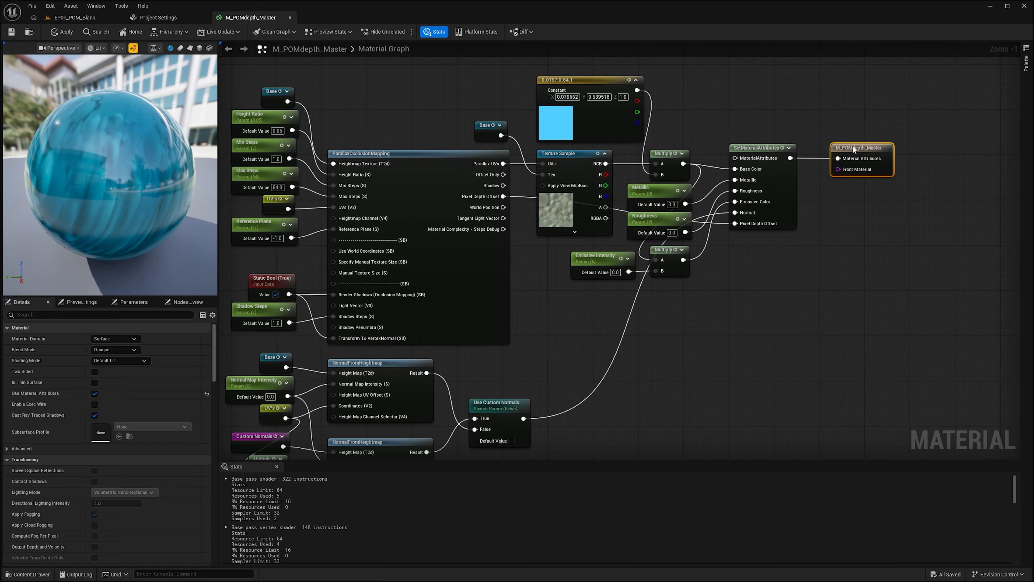
click(854, 265)
key(ctrl+s)
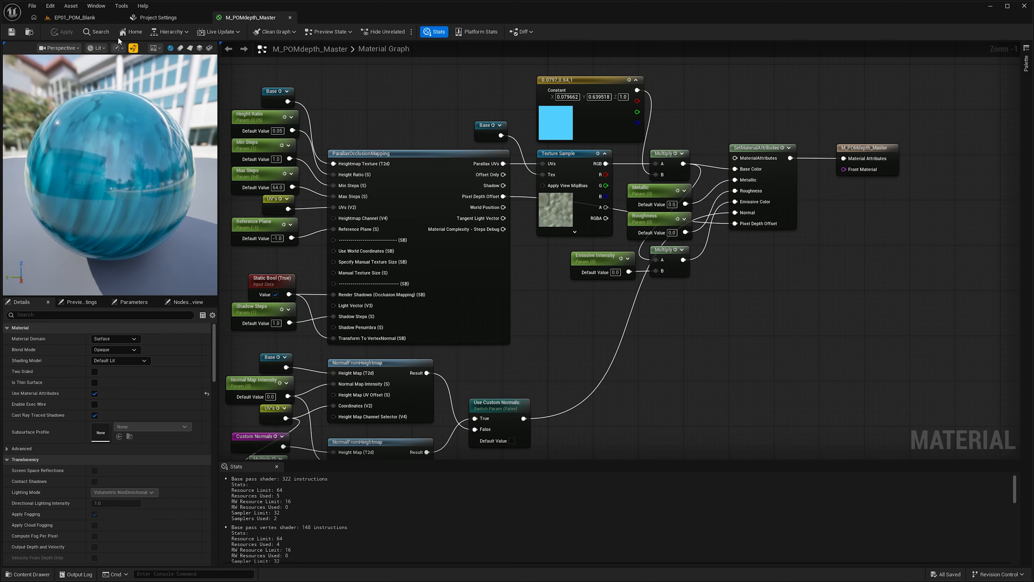
Step: Back in the level editor, create a material instance of M_POMdepth_Master and save it
click(74, 17)
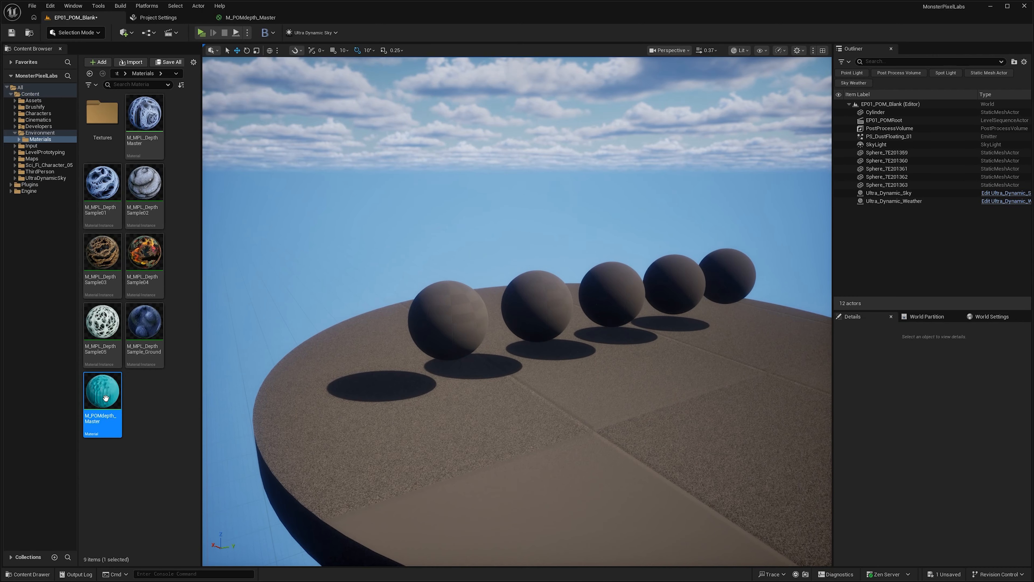
right_click(107, 397)
click(155, 166)
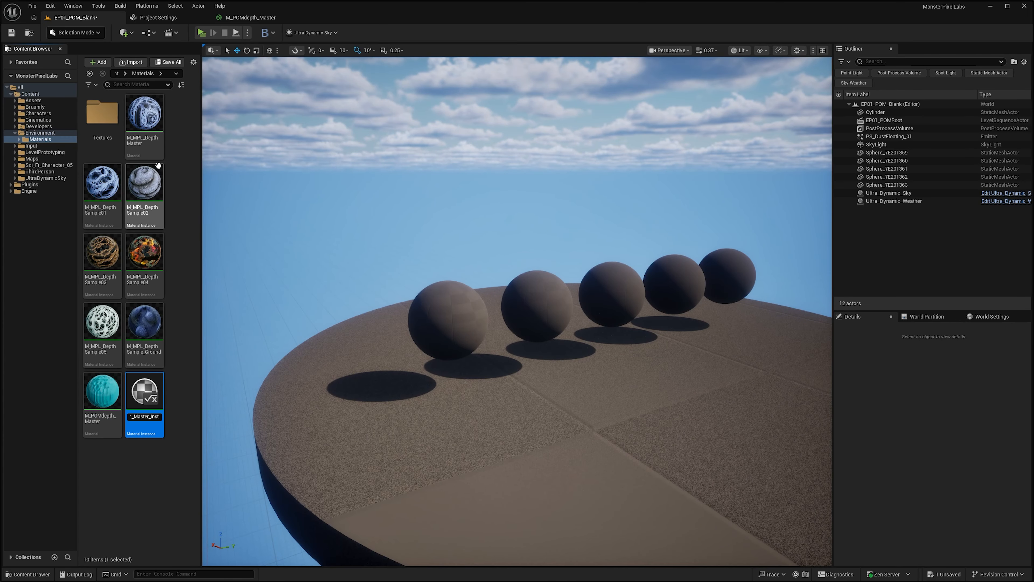
key(Return)
right_click(146, 404)
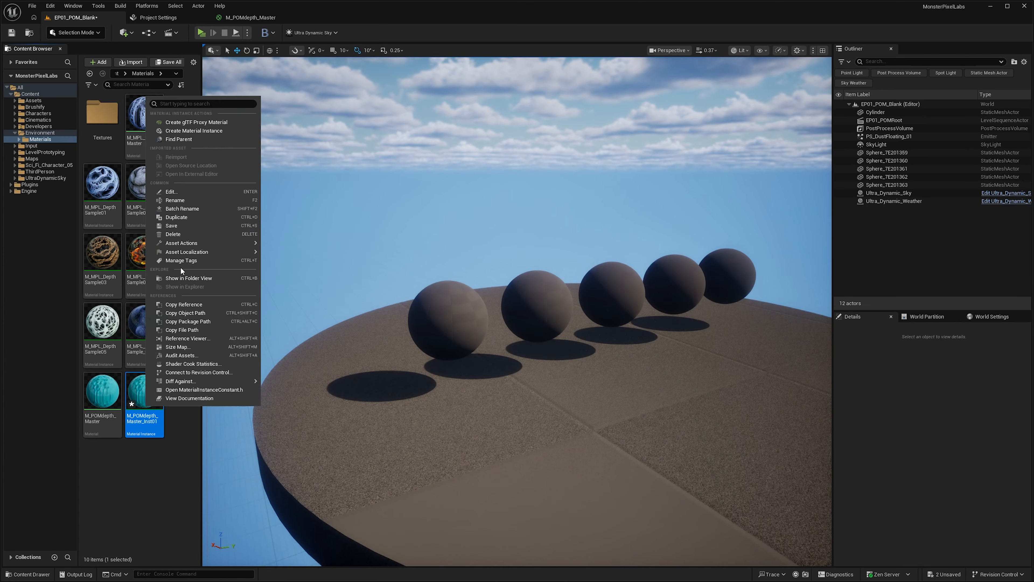
click(173, 227)
Step: Apply the new material instance to the platform in the viewport
drag(145, 391, 710, 476)
click(446, 315)
key(f)
key(Escape)
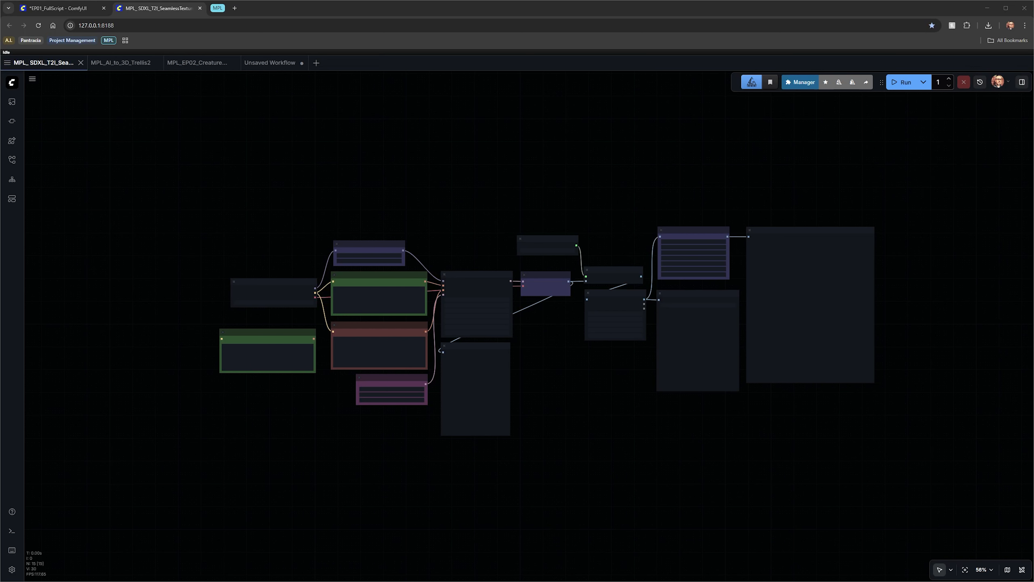
Step: Switch to ComfyUI and review the Manager's custom nodes filtered to those used in the workflow
click(799, 83)
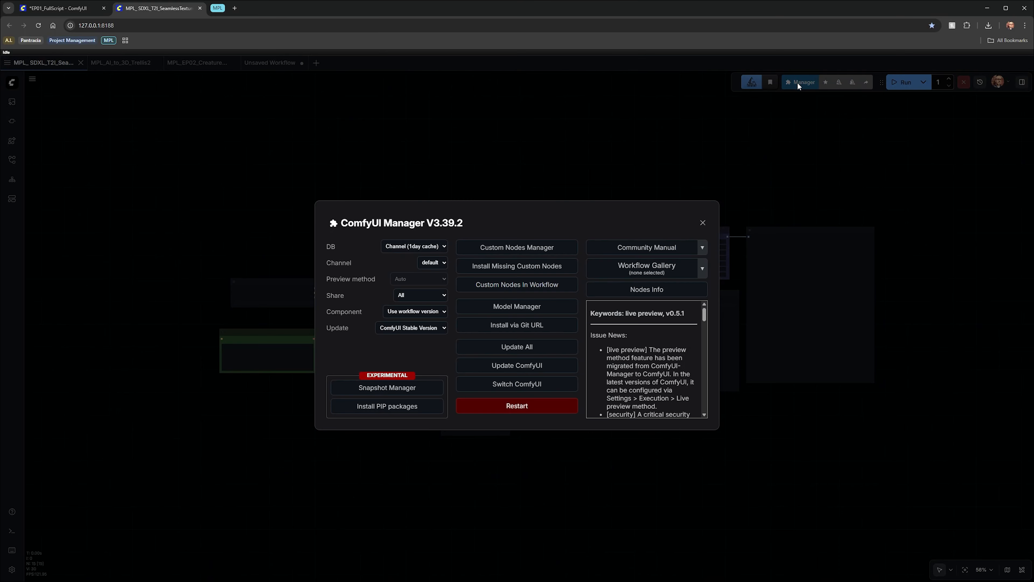
click(509, 249)
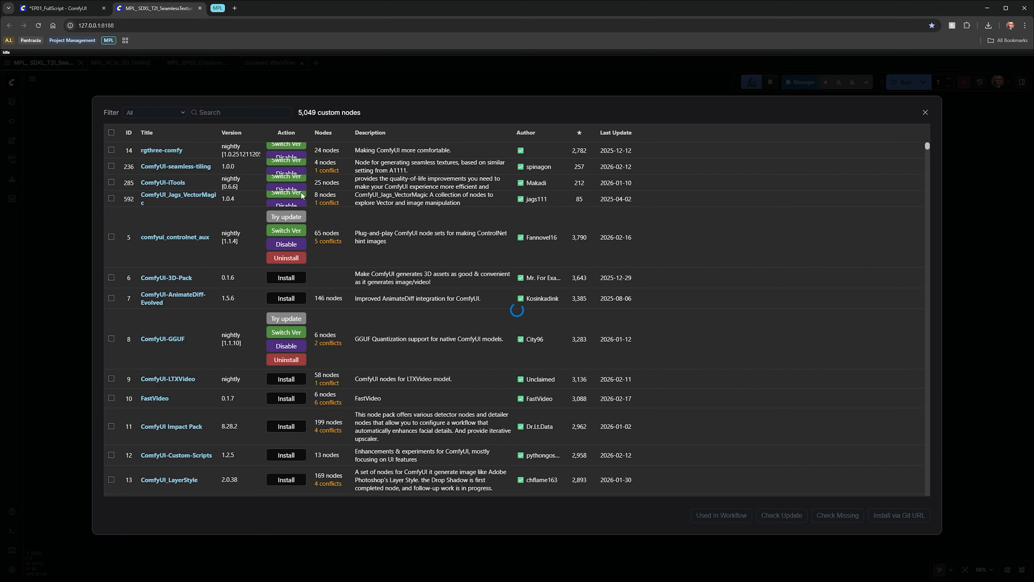
click(158, 114)
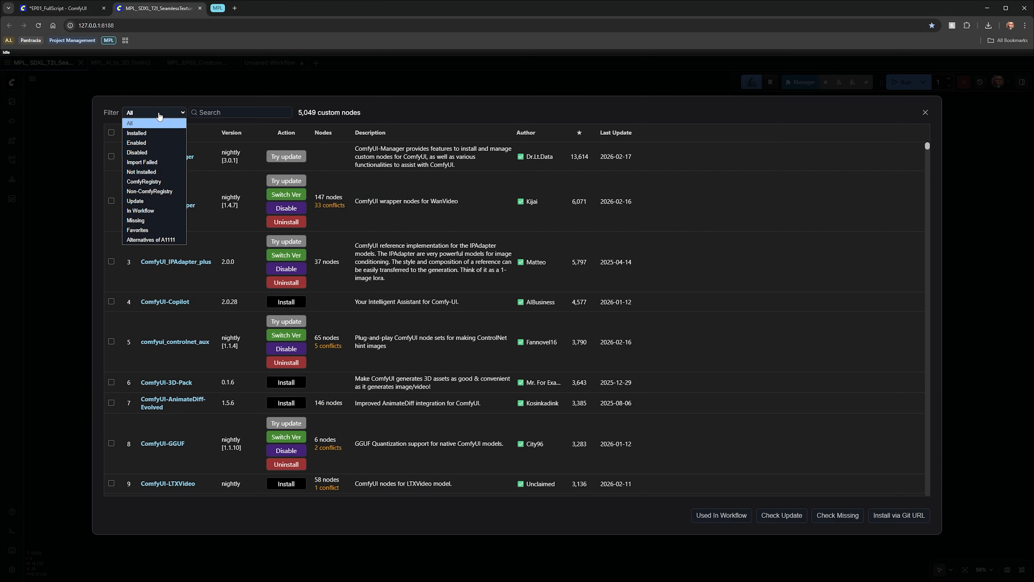
click(145, 210)
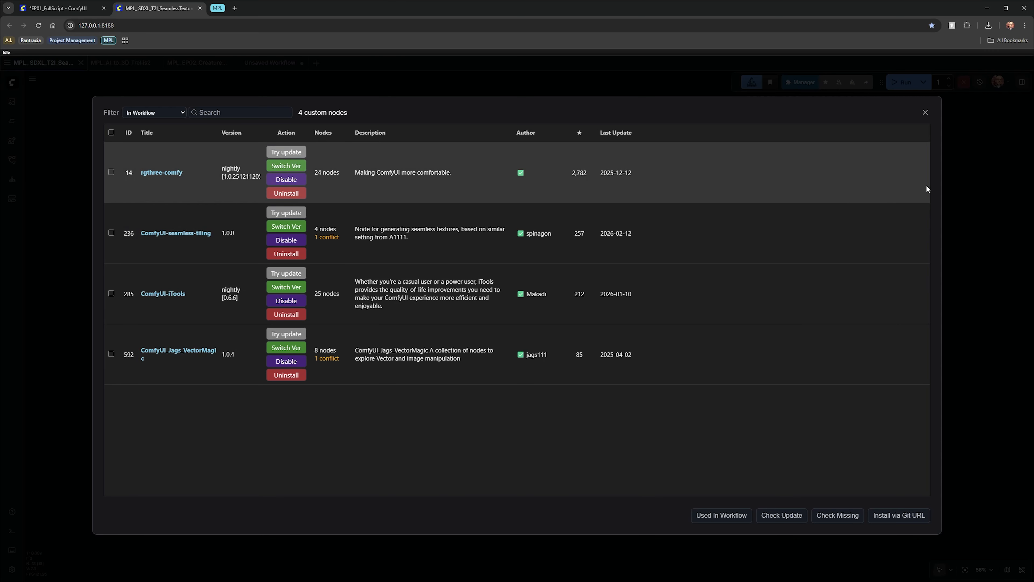
click(925, 113)
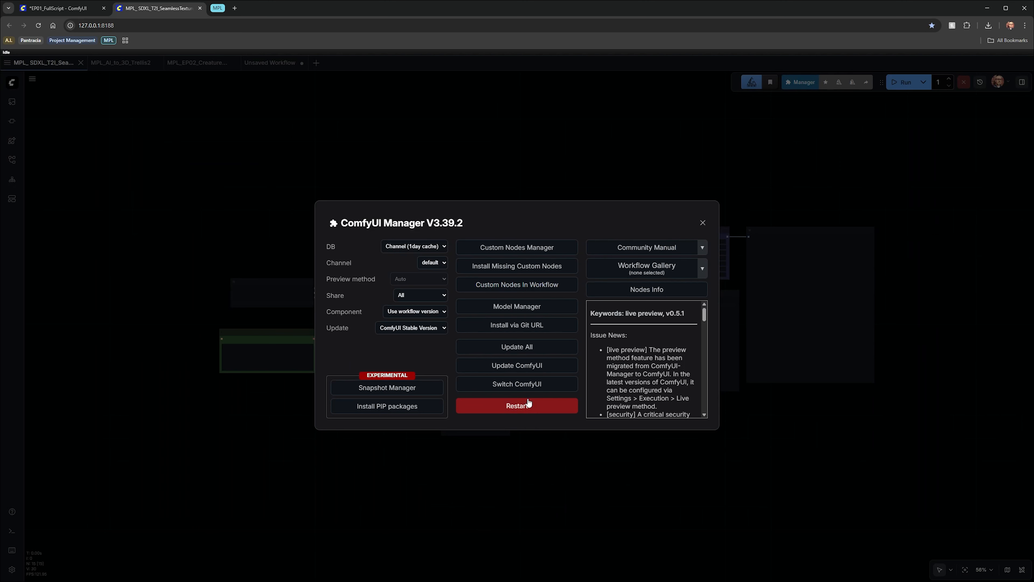
click(702, 223)
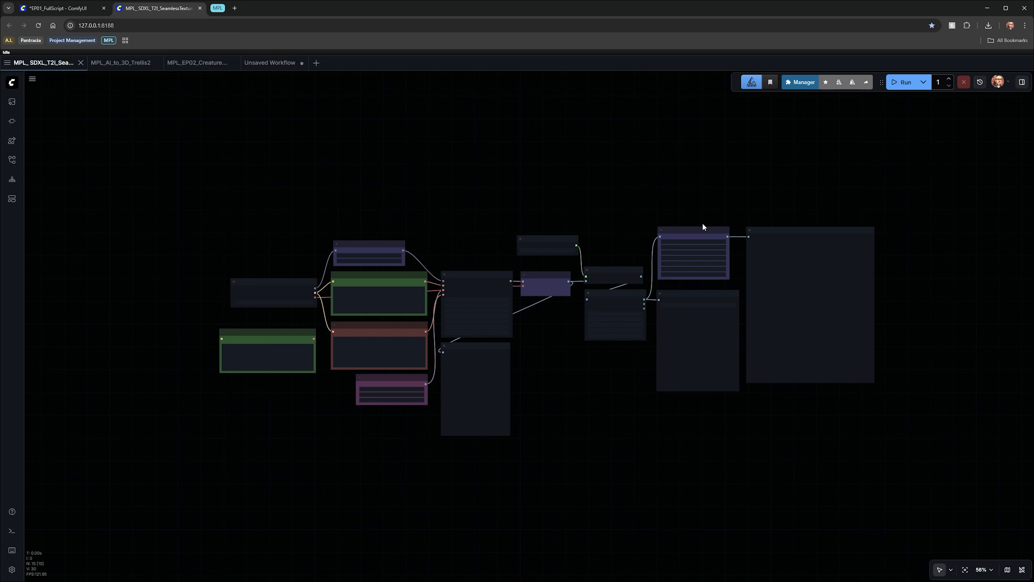
Step: Open the empty Unsaved Workflow and add a Load Checkpoint node
click(266, 66)
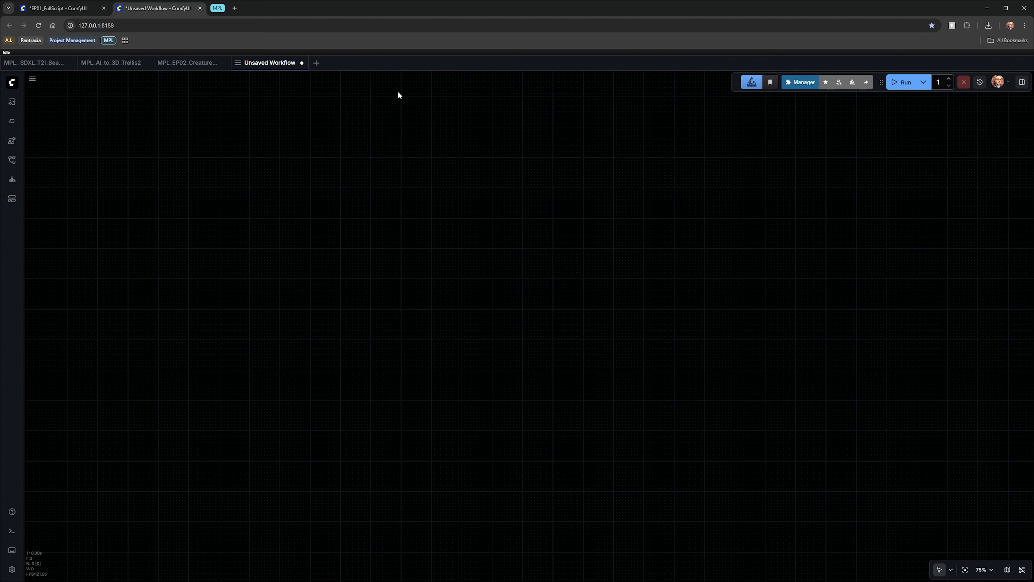
double_click(442, 261)
text(load)
key(Down)
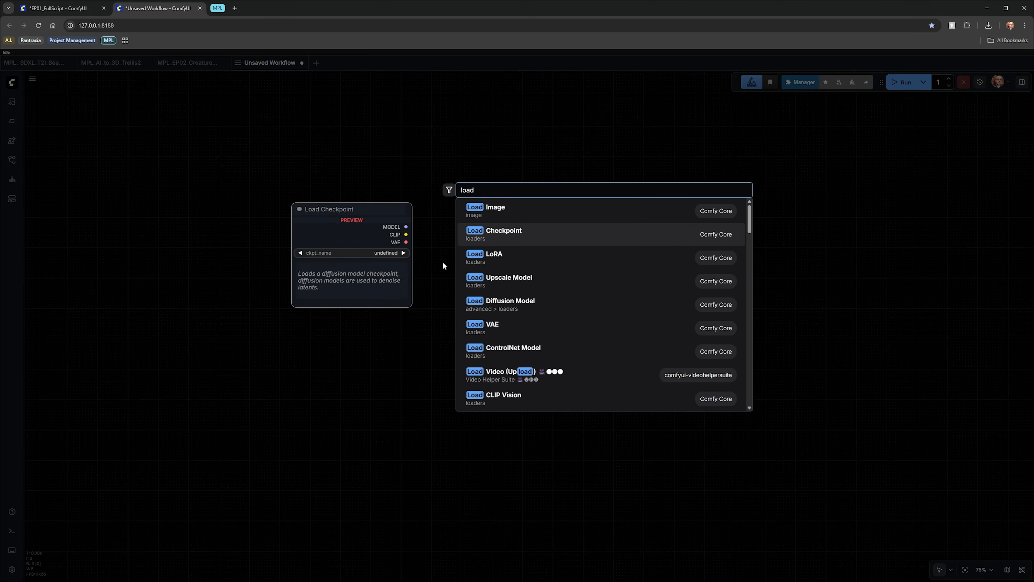
key(Return)
Step: Set the Load Checkpoint model to JuggernautXL_juggXIByRundiffusion.safetensors
drag(456, 258, 350, 189)
scroll(378, 234, up, 6)
click(391, 202)
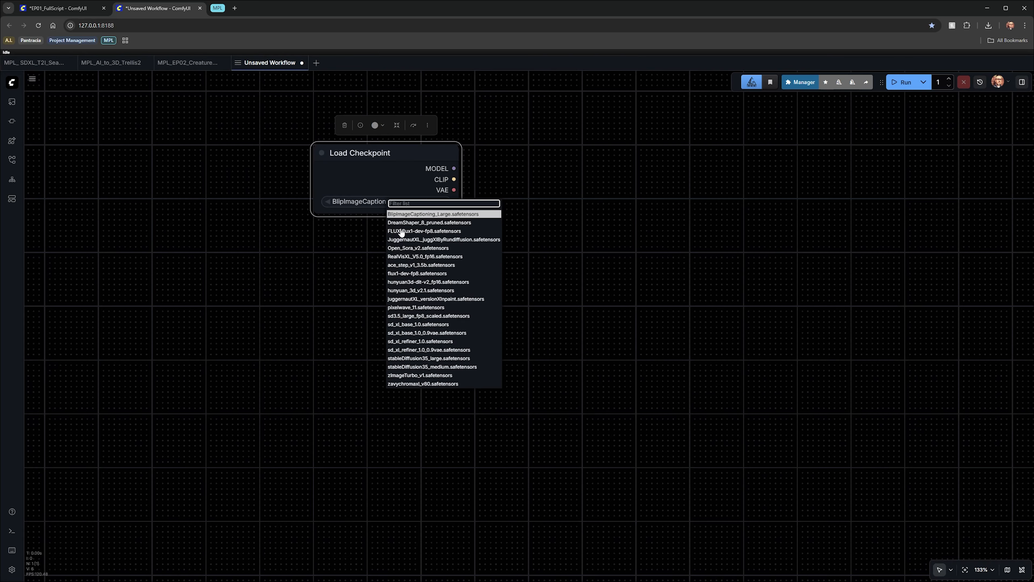
click(394, 238)
Step: Add a CLIP Text Encode (Prompt) node beside the checkpoint loader
drag(596, 179, 417, 262)
double_click(416, 257)
text(text en)
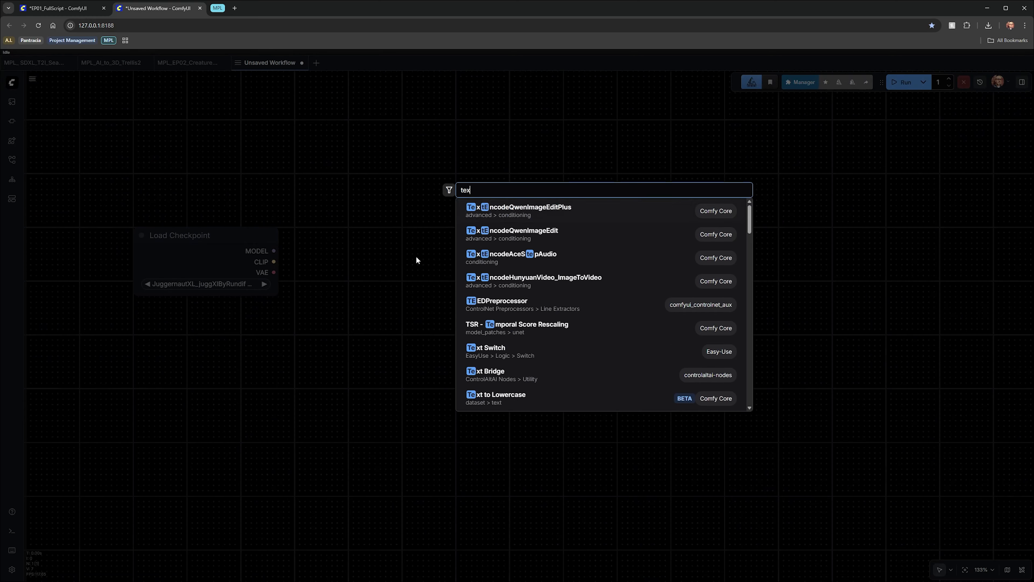
key(Return)
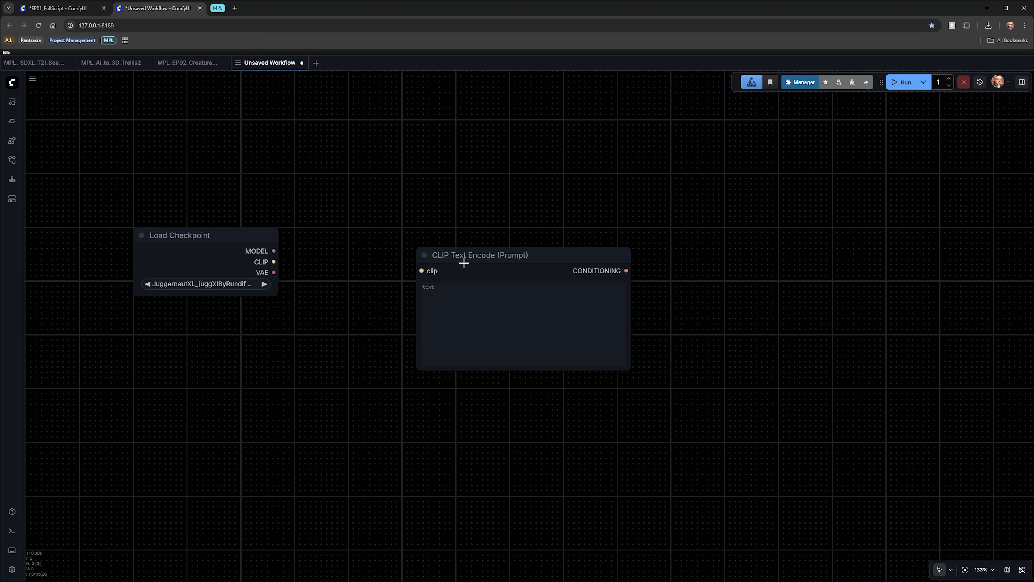
Step: Duplicate the CLIP Text Encode node and place the copy below the original
drag(461, 259, 397, 225)
key(ctrl+c)
key(ctrl+v)
drag(484, 220, 430, 363)
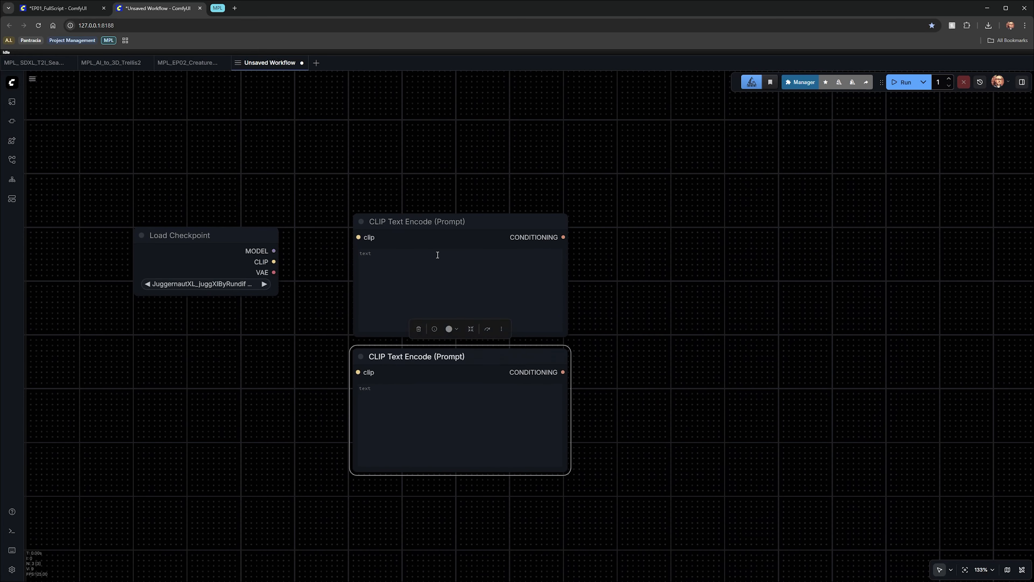
Step: Color the upper prompt node green and the lower prompt node red
click(450, 221)
click(456, 195)
click(450, 177)
click(422, 357)
click(453, 329)
click(416, 313)
click(308, 335)
Step: Add a Seamless Tile node above the prompt nodes
right_click(435, 153)
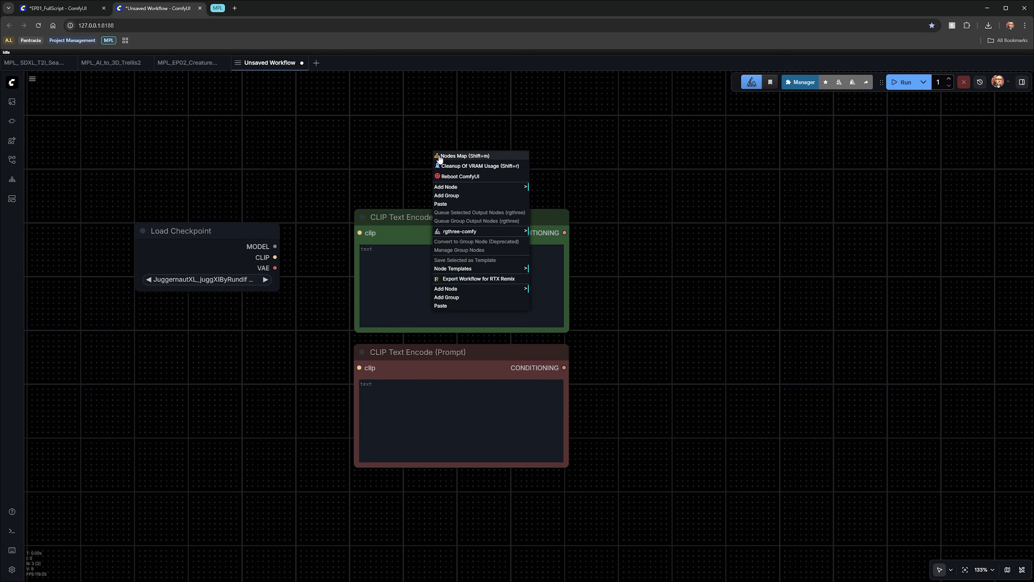
double_click(384, 143)
text(seamless)
key(Return)
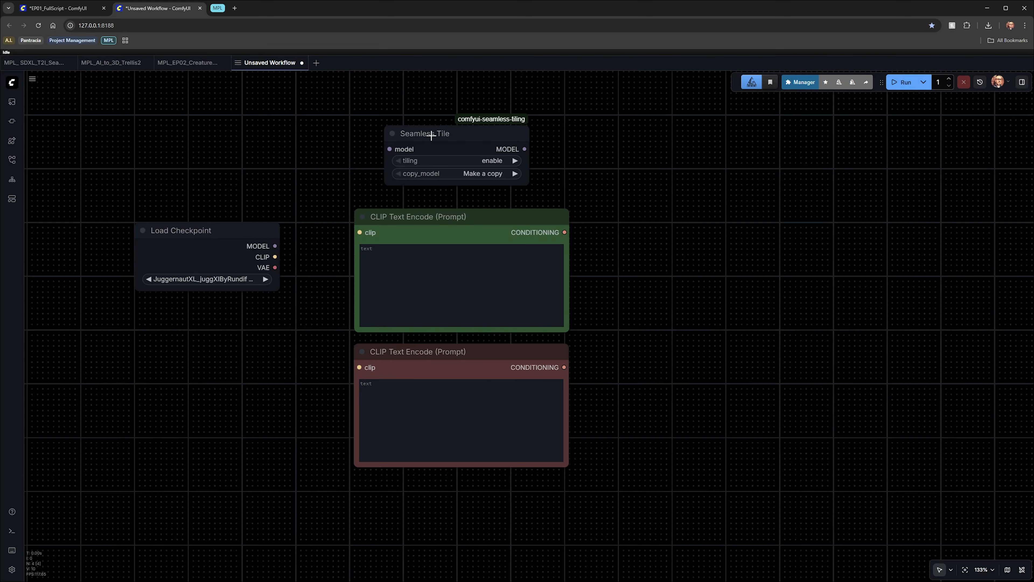
Step: Connect the checkpoint MODEL to Seamless Tile and its CLIP to both text encode nodes
drag(427, 134, 404, 150)
drag(275, 246, 369, 160)
drag(359, 232, 367, 372)
Step: Add a KSampler node to the right of the prompt nodes
scroll(692, 359, right, 2)
right_click(688, 236)
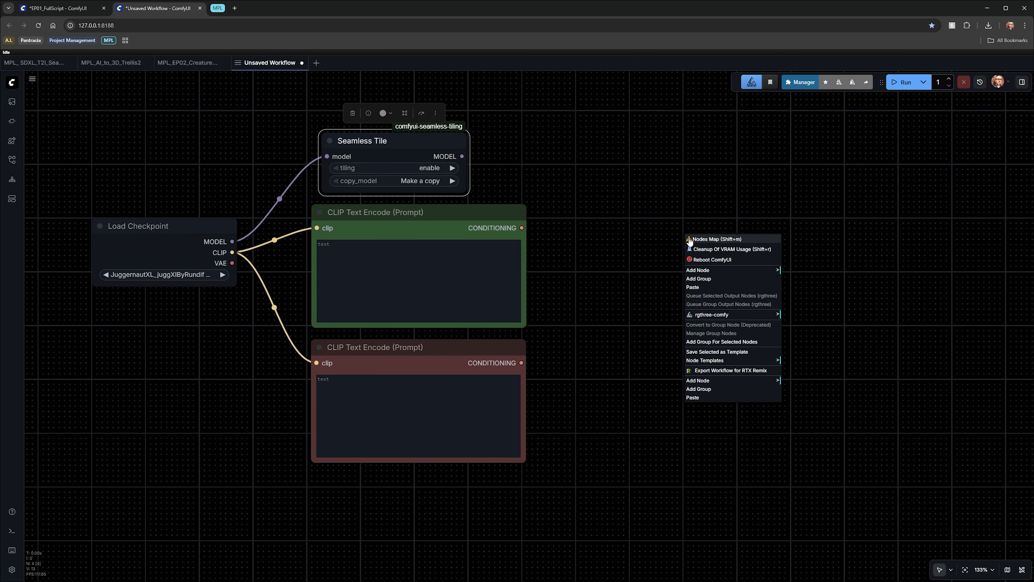
double_click(658, 248)
text(ksam)
key(Return)
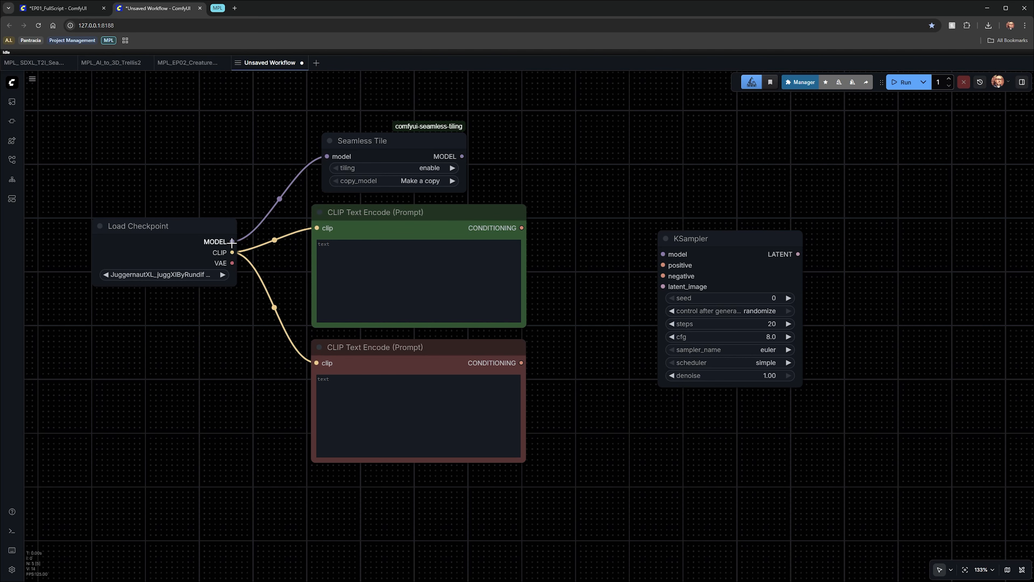
Step: Wire the Seamless Tile model and the green and red conditionings into the KSampler's model, positive and negative inputs
drag(462, 156, 663, 254)
drag(522, 227, 663, 264)
drag(521, 363, 663, 276)
drag(700, 238, 614, 215)
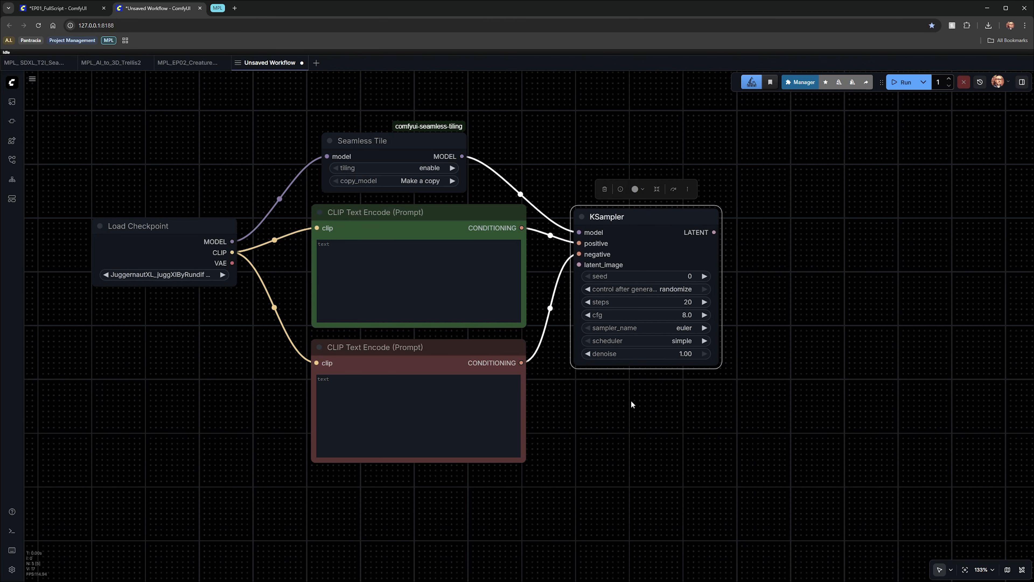
Step: Add an Empty Latent Image node below the prompts
scroll(467, 407, down, 3)
double_click(467, 408)
text(empty)
key(Return)
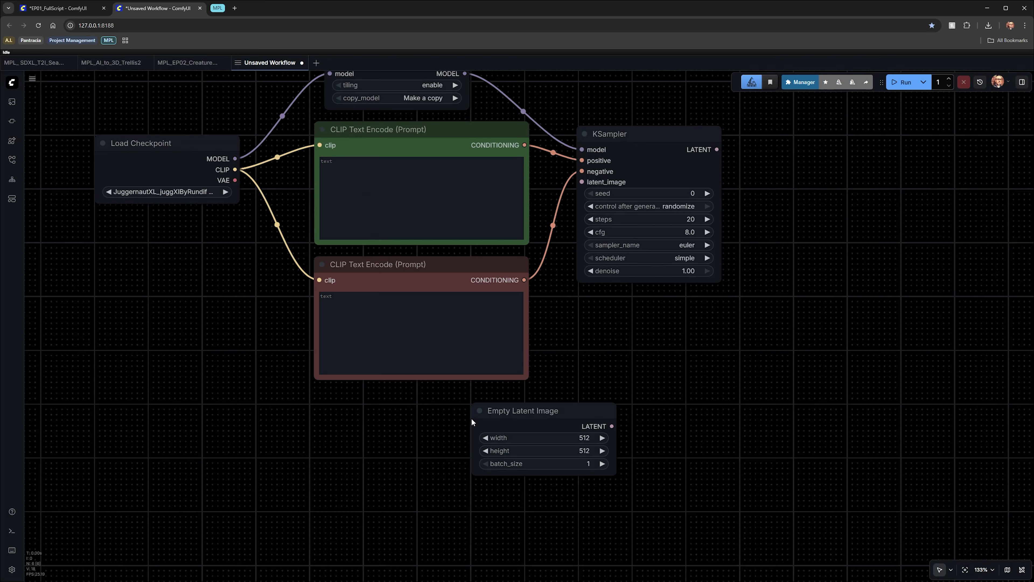
Step: Set the empty latent to 2048 by 2048 and link it to the KSampler's latent_image input
drag(467, 403, 452, 400)
click(464, 427)
text(1024)
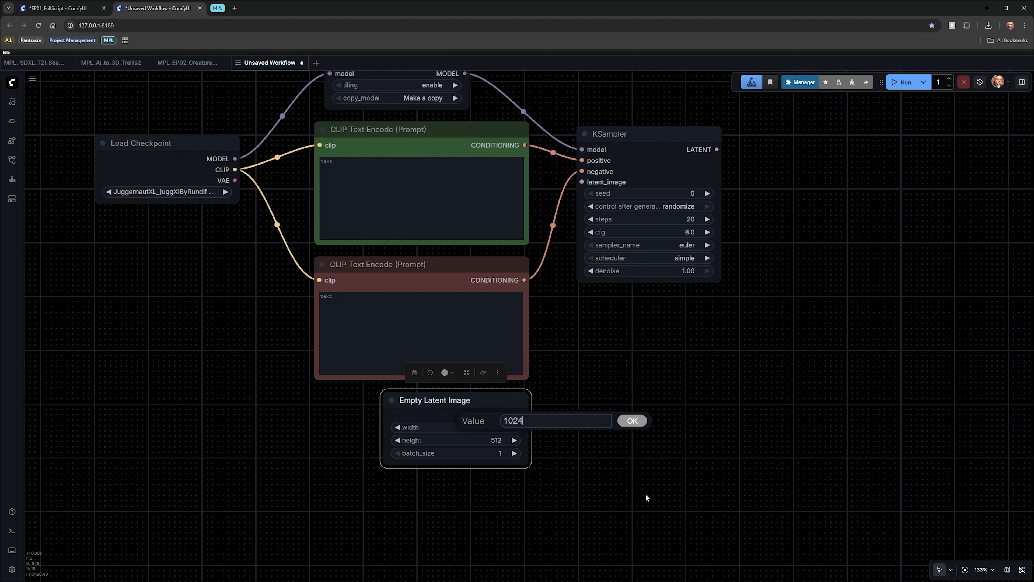
key(BackSpace)
key(BackSpace)
key(BackSpace)
key(BackSpace)
text(2048)
key(Return)
click(494, 439)
text(2048)
key(Return)
drag(524, 416, 581, 182)
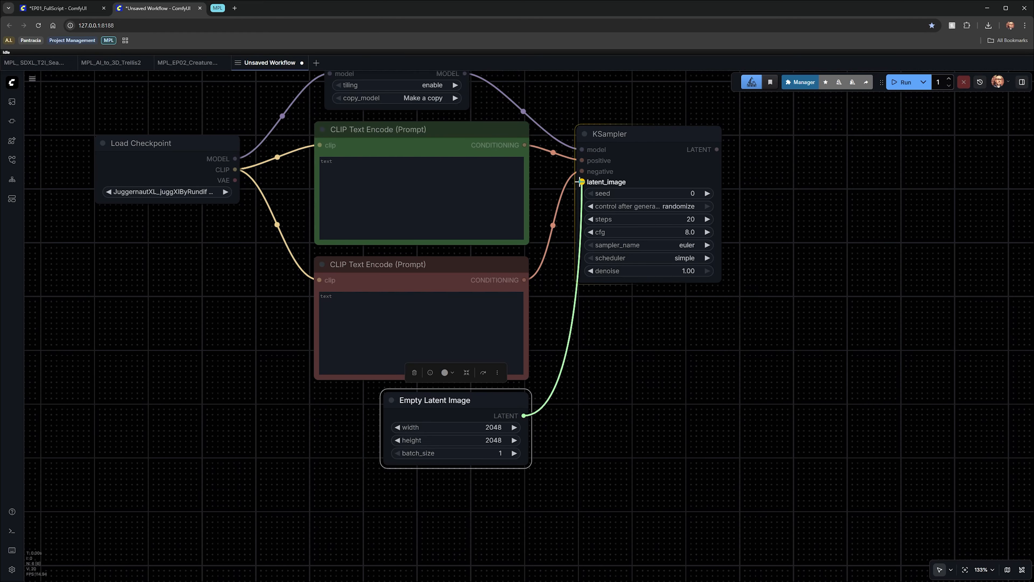
Step: Add a Jags-CircularVAEDecode node fed by the KSampler latent and the checkpoint VAE
drag(705, 395, 575, 431)
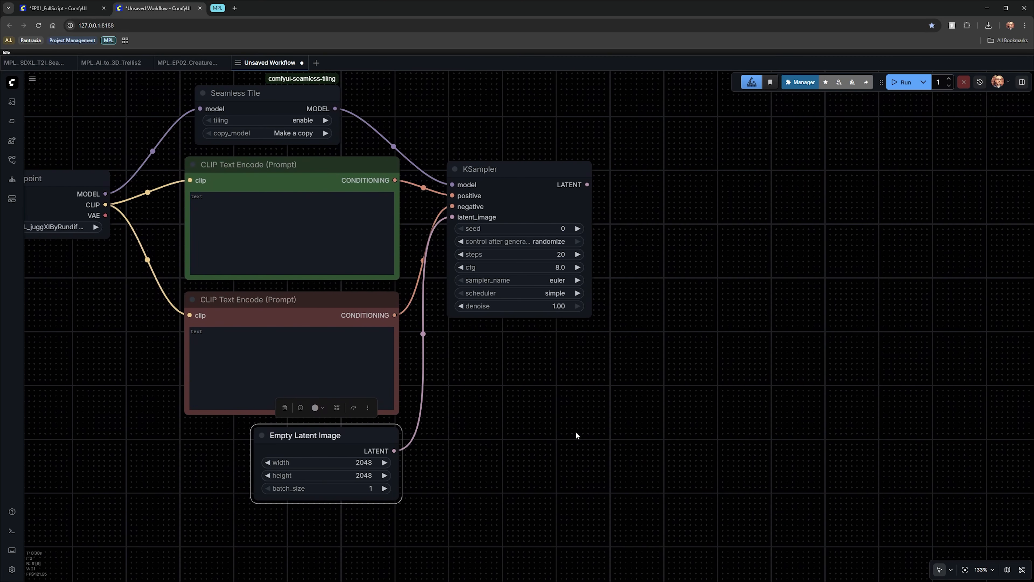
click(665, 209)
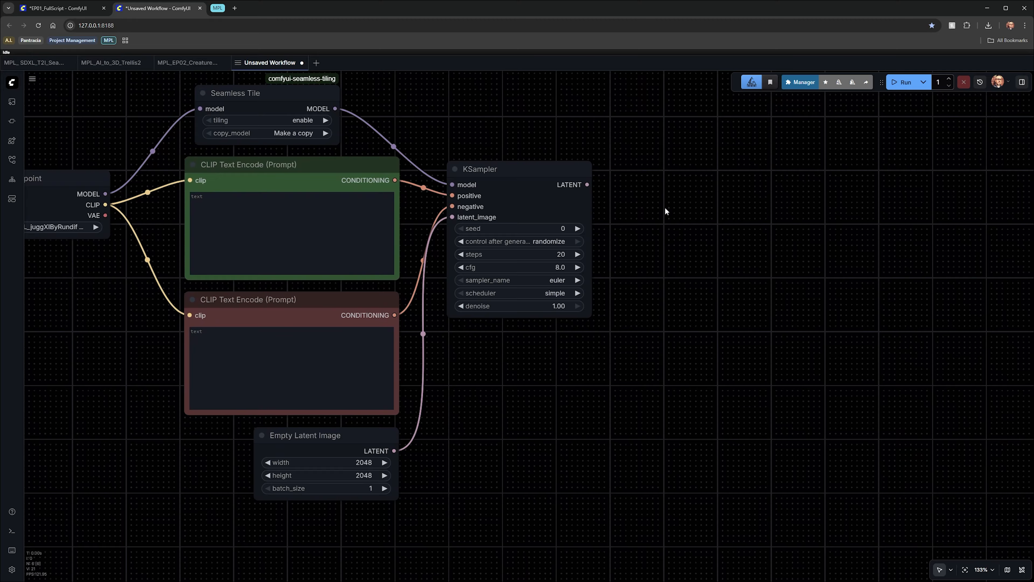
double_click(665, 206)
text(jags-cir)
key(Return)
drag(587, 185, 668, 214)
drag(105, 216, 656, 170)
drag(733, 295, 626, 268)
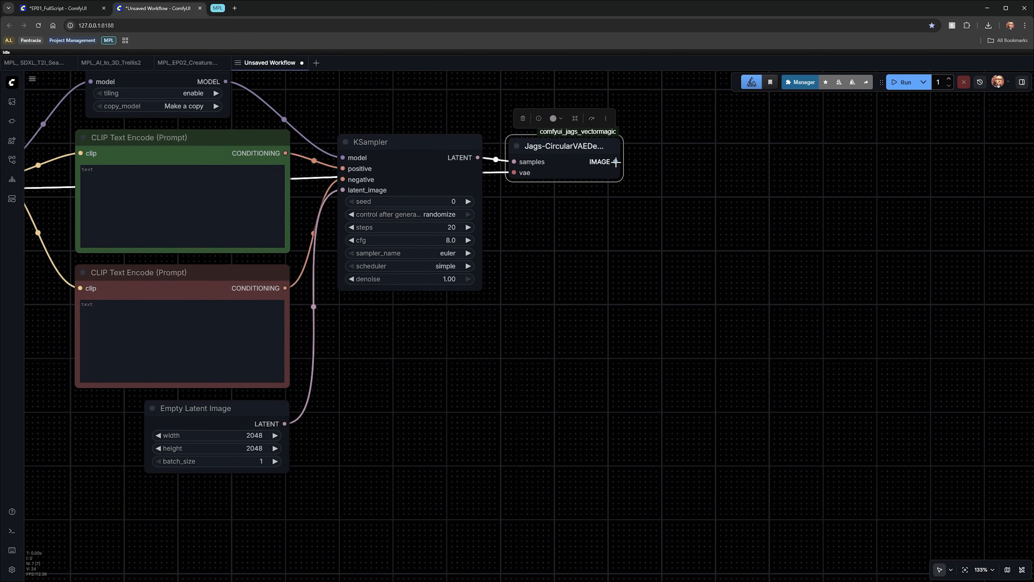
Step: Add a Preview Image node fed by the circular decode's image output
drag(616, 162, 615, 322)
click(485, 212)
drag(562, 215, 559, 222)
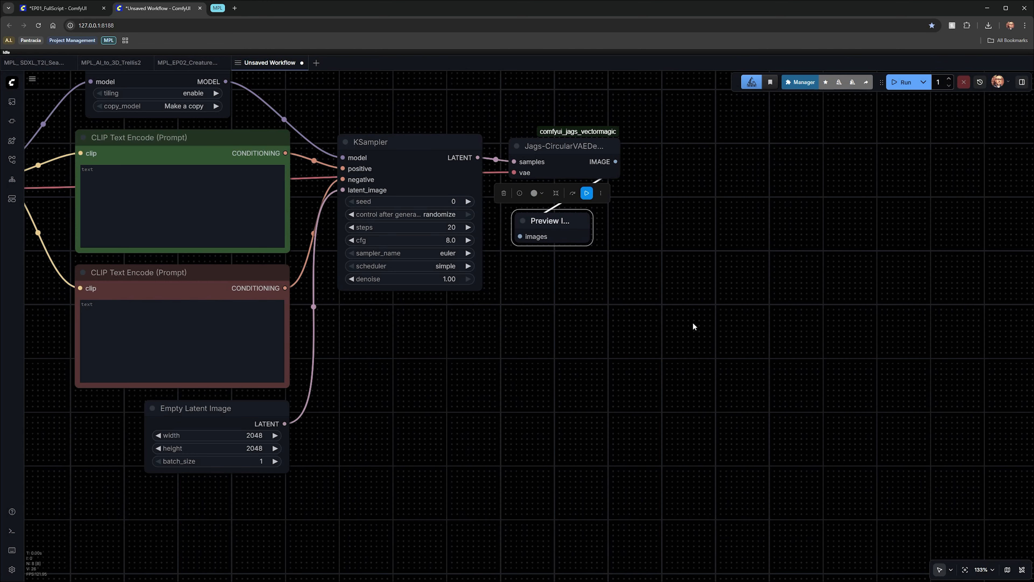
Step: Add an Upscale Image (using Model) node taking the decoded image
drag(556, 301, 512, 310)
double_click(512, 310)
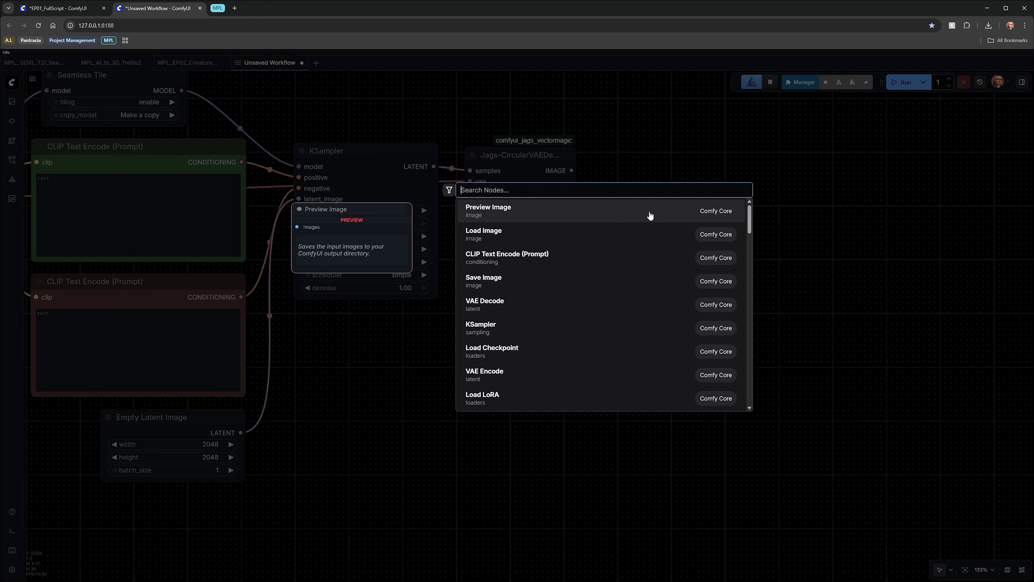
text(upscale image)
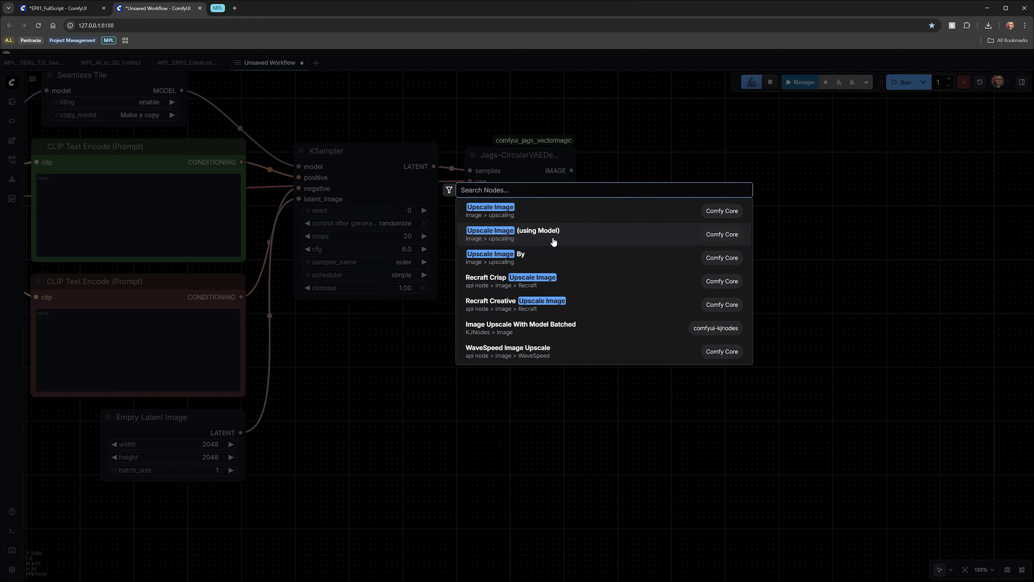
click(553, 242)
drag(571, 171, 634, 176)
drag(640, 270, 674, 406)
Step: Add a Load Upscale Model node and connect it to the upscaler's model input
double_click(565, 210)
text(load upsc)
click(564, 208)
drag(564, 204, 459, 204)
drag(604, 227, 668, 300)
drag(708, 387, 692, 371)
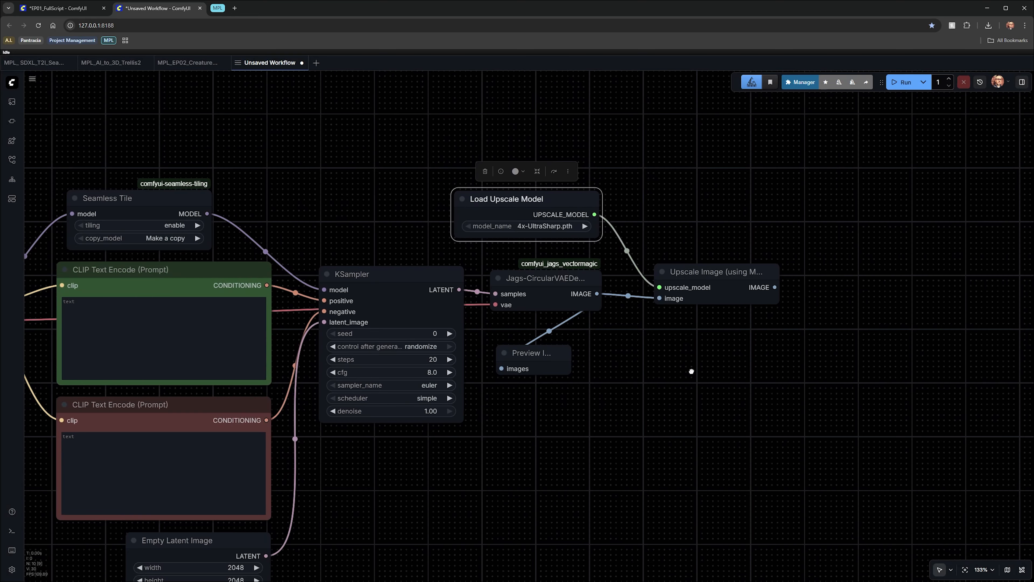
Step: Add an Image Resize (rgthree) node after the upscaler
drag(691, 371, 643, 345)
drag(669, 242, 654, 240)
drag(677, 344, 673, 325)
double_click(642, 315)
text(image resize)
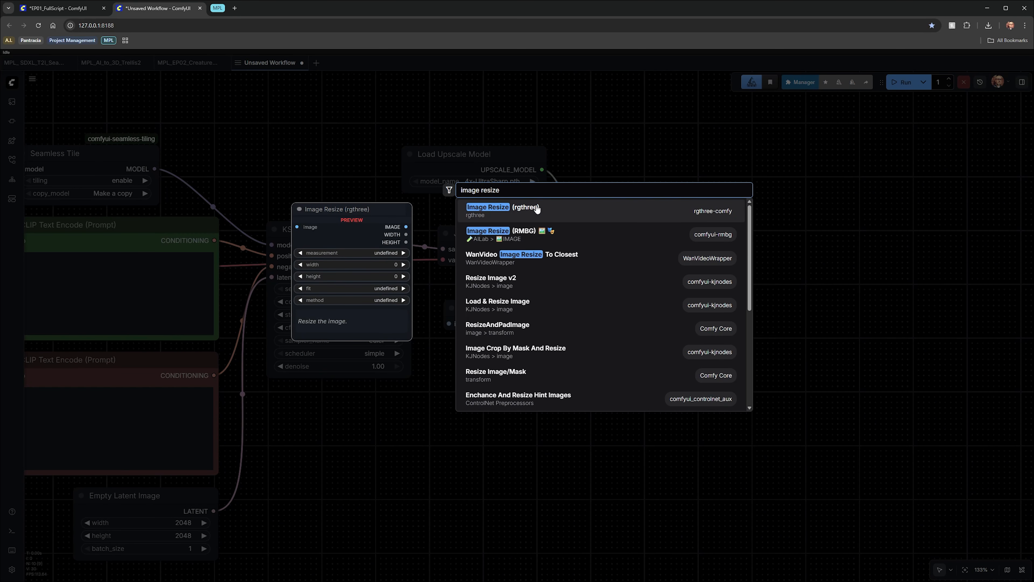
key(Return)
drag(635, 286, 629, 285)
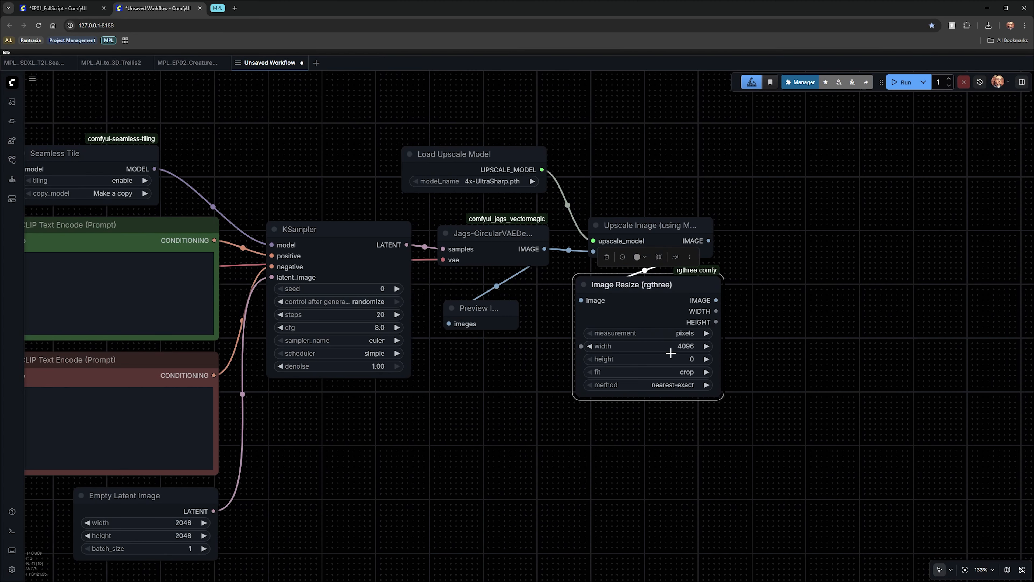
Step: Set the resize height to 4096 and its fit mode to contain
click(688, 360)
text(4096)
key(Return)
click(692, 372)
click(703, 389)
Step: Add a Save Image node fed by the resized image
drag(792, 342, 642, 338)
drag(565, 296, 662, 279)
click(684, 238)
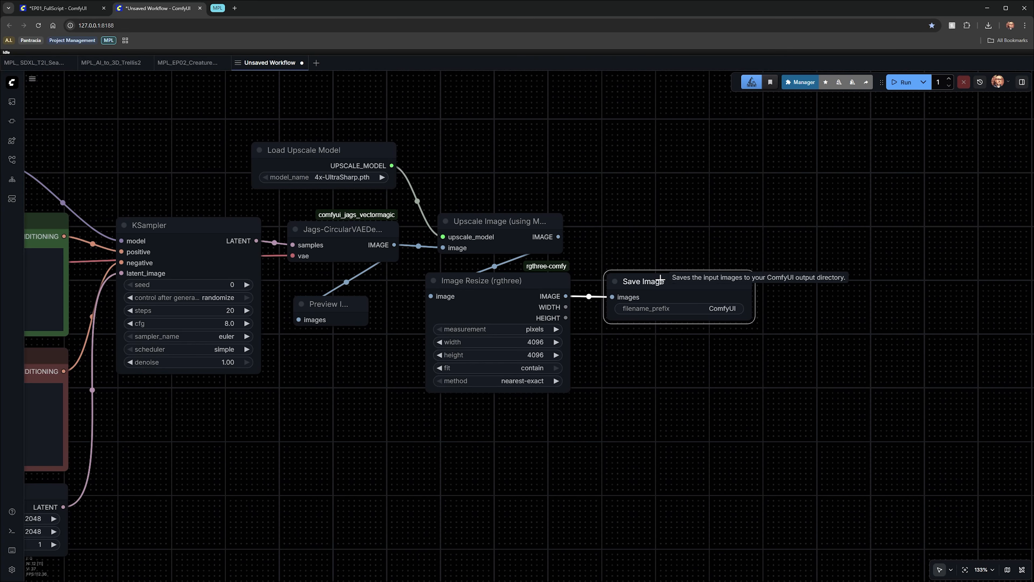
Step: Set the save filename prefix to %date:yyyy-MM-dd%/MPL_seamless
click(725, 309)
text(%date)
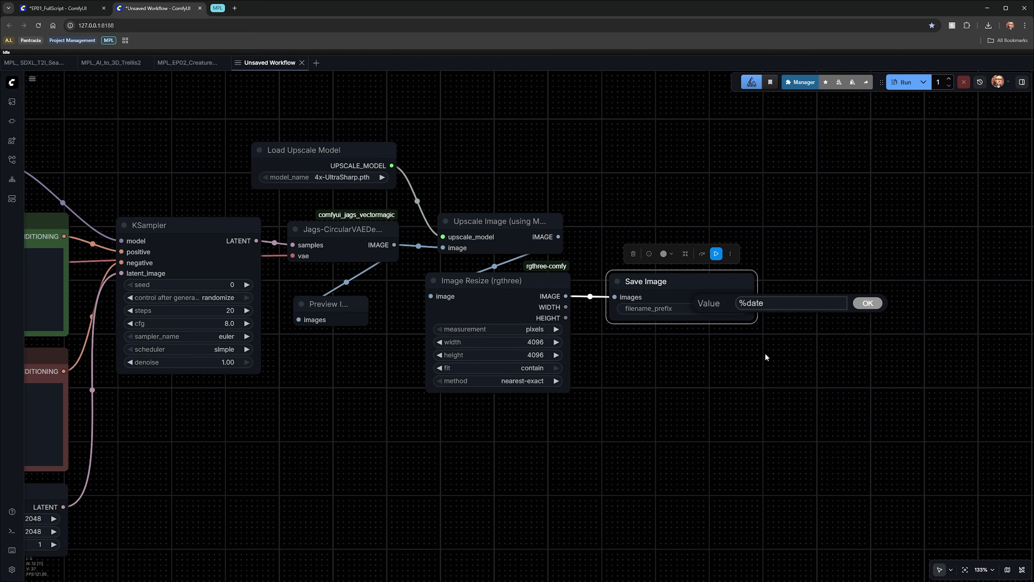
text(:yyyy-MM-dd%/MPL)
text(_texture)
key(BackSpace)
key(BackSpace)
key(BackSpace)
key(BackSpace)
key(BackSpace)
key(BackSpace)
key(BackSpace)
text(seamless)
key(Return)
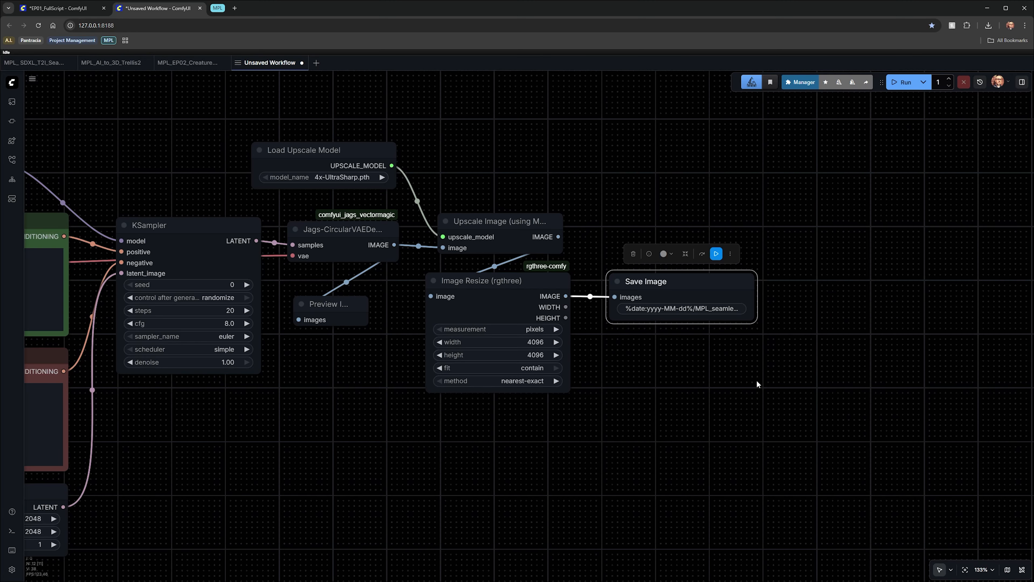
Step: Add an iTools Grid Filler node fed by the resized image
drag(756, 378, 726, 439)
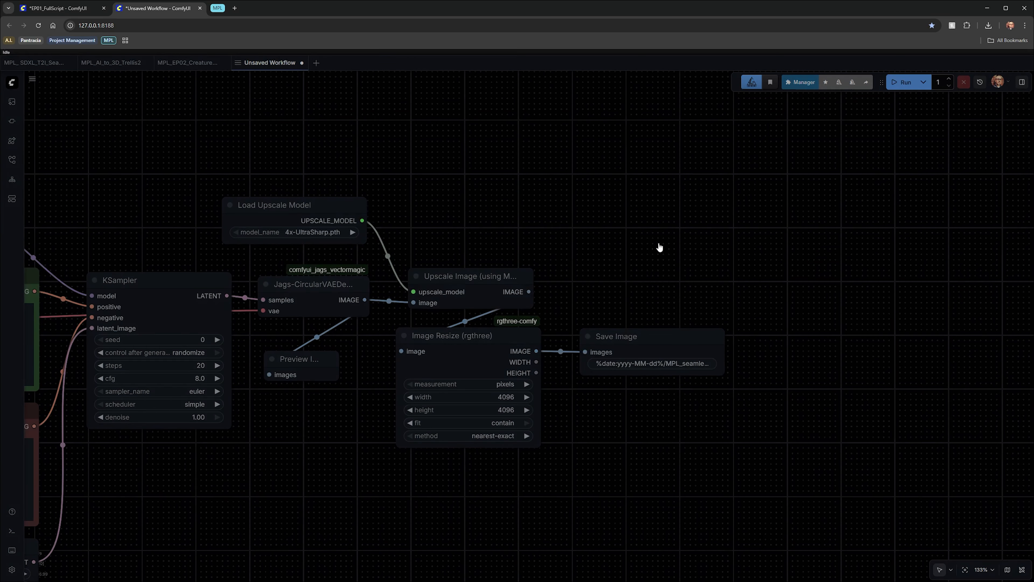
double_click(658, 247)
text(itools grid)
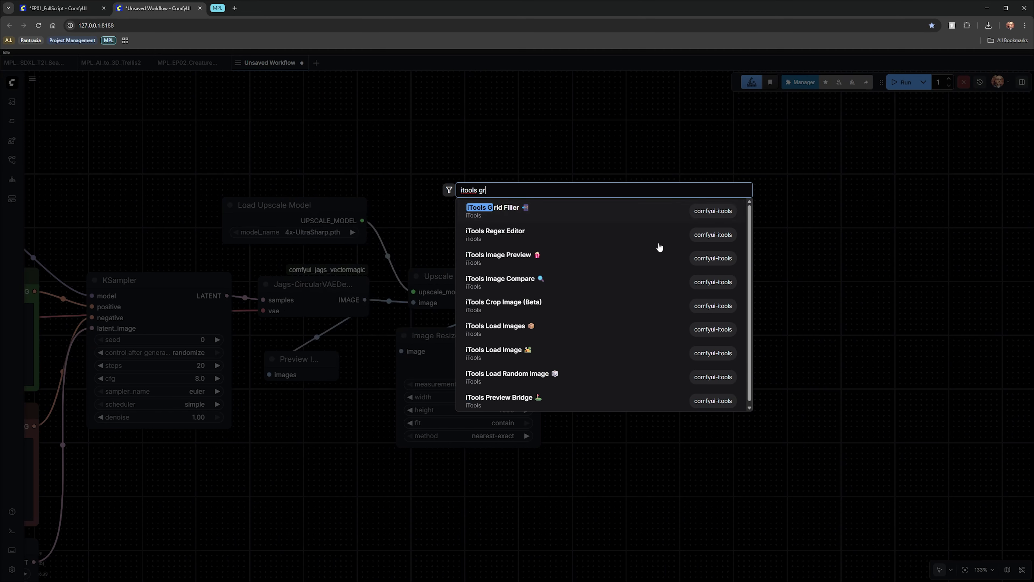
key(Return)
drag(704, 231, 661, 167)
drag(536, 351, 622, 191)
drag(666, 176, 633, 197)
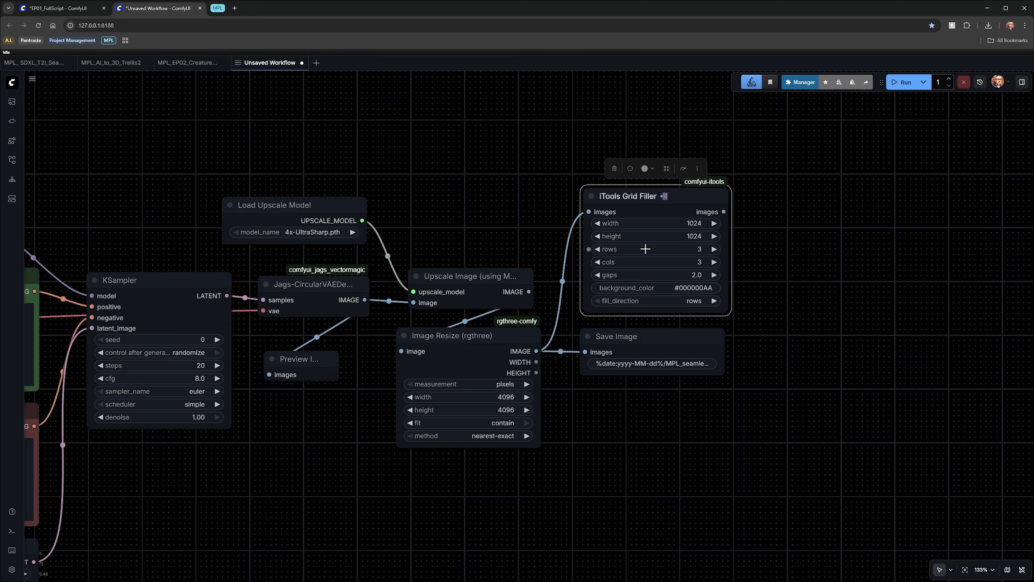
Step: Set the grid filler size to 2048 by 2048 with gaps of 0
click(693, 225)
text(2048)
key(Return)
click(688, 235)
text(1024)
key(Return)
drag(807, 369, 660, 353)
click(539, 236)
text(0)
key(Return)
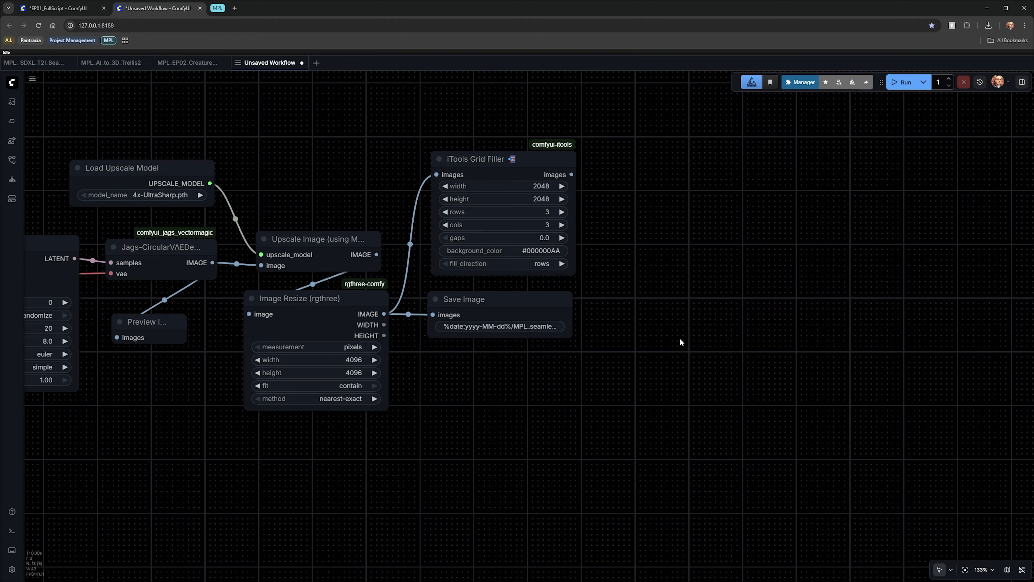
Step: Add a Preview Image node showing the grid filler output
drag(571, 174, 646, 162)
text(pre)
key(Return)
drag(125, 475, 585, 389)
Step: Examine the completed workflow's prompts, sampler settings and generated texture previews
scroll(784, 420, down, 1)
scroll(784, 420, down, 1)
scroll(477, 428, down, 2)
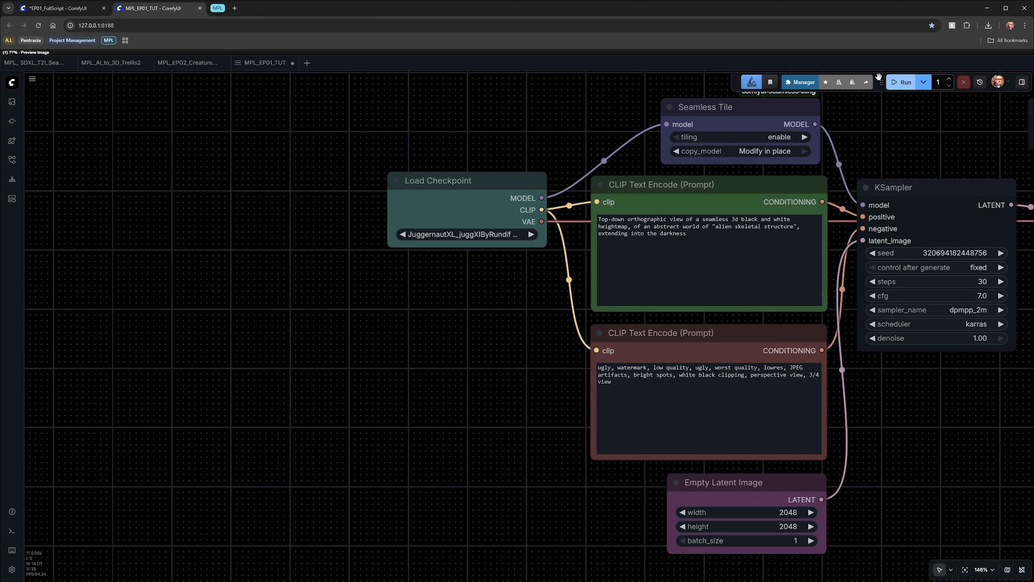
drag(692, 346, 519, 367)
drag(798, 367, 517, 366)
drag(933, 370, 314, 351)
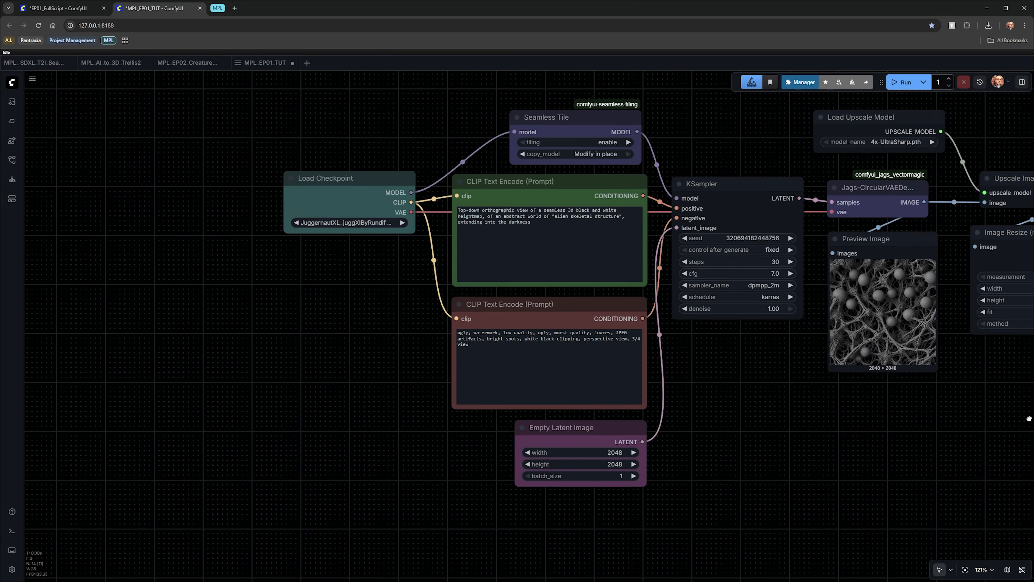
scroll(549, 416, up, 2)
drag(549, 416, 509, 417)
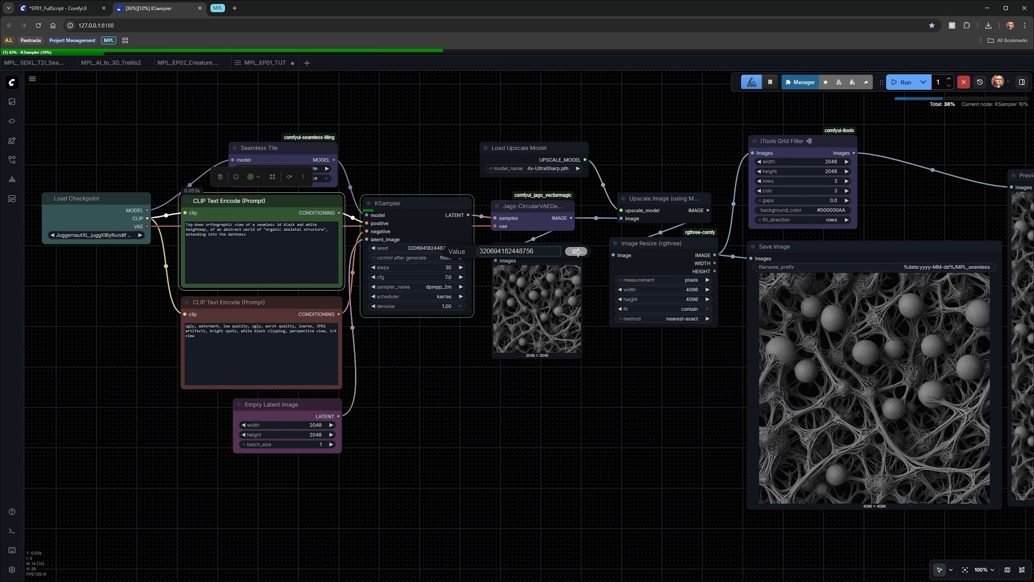
scroll(627, 477, down, 1)
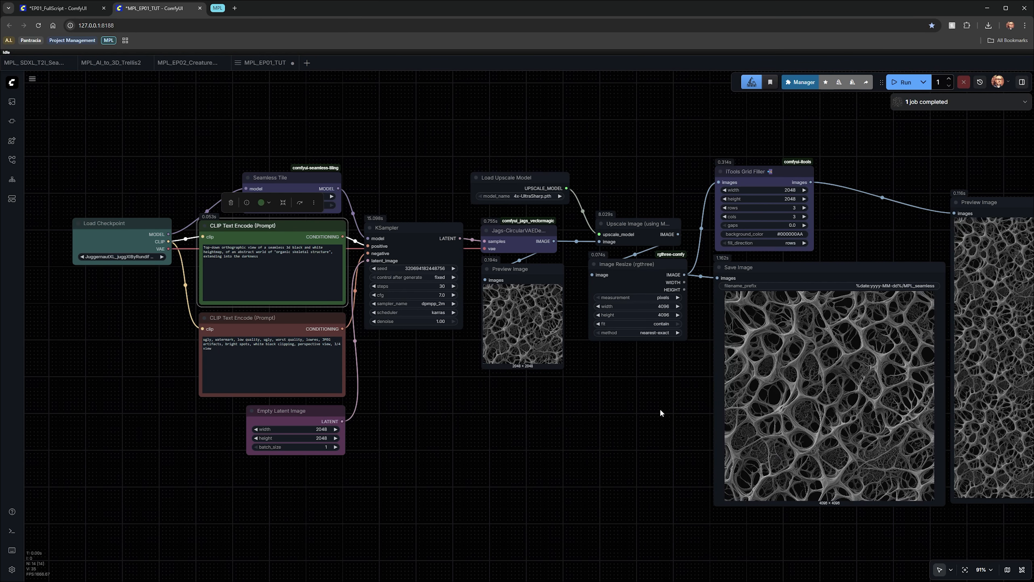
scroll(660, 411, up, 2)
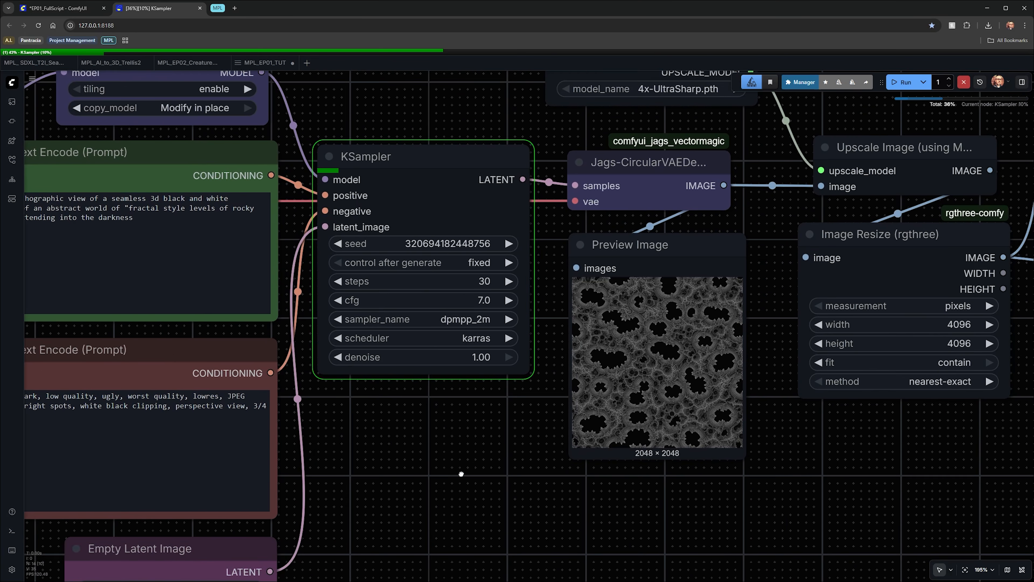
drag(769, 521, 596, 510)
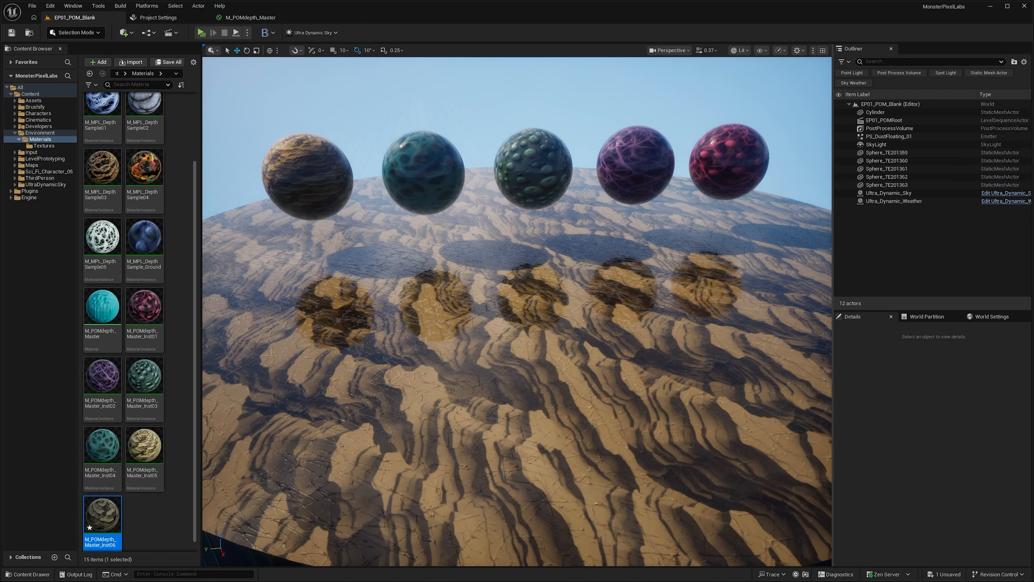
Step: Inspect each parallax occlusion material sphere up close in the level viewport
key(d)
key(d)
key(a)
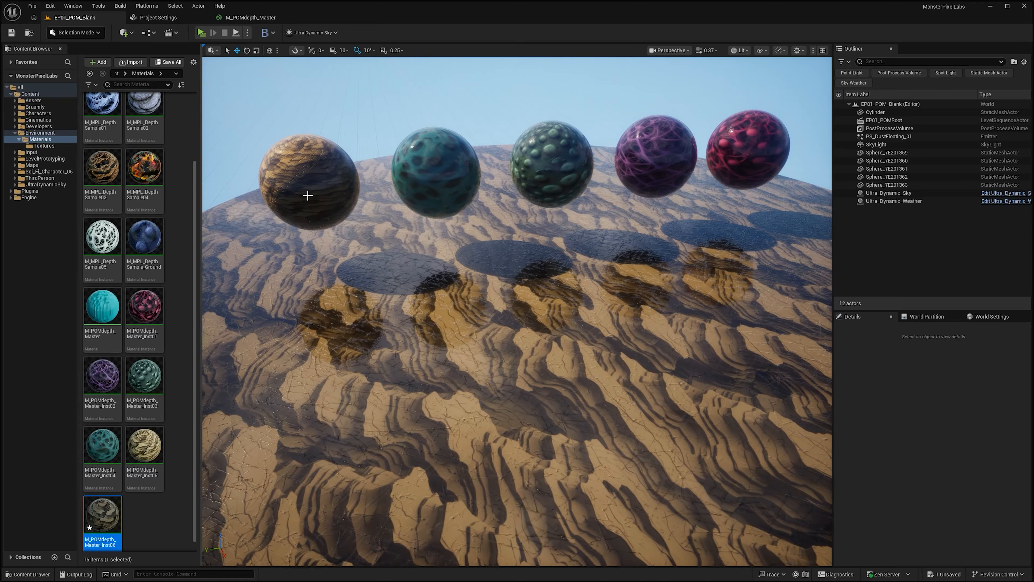
click(307, 194)
key(f)
key(Escape)
alt+drag(524, 335, 733, 294)
click(261, 319)
key(f)
alt+drag(432, 310, 455, 306)
click(276, 277)
key(f)
alt+drag(511, 269, 614, 270)
click(737, 254)
key(f)
alt+drag(736, 254, 810, 273)
click(248, 281)
key(f)
alt+drag(249, 281, 505, 323)
key(Escape)
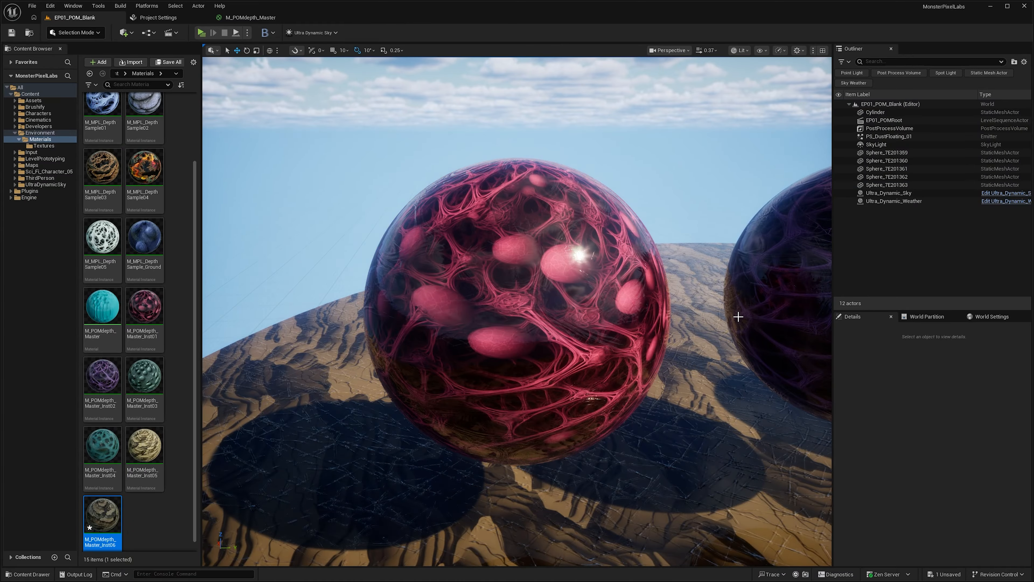
scroll(738, 316, down, 5)
alt+drag(738, 316, 802, 269)
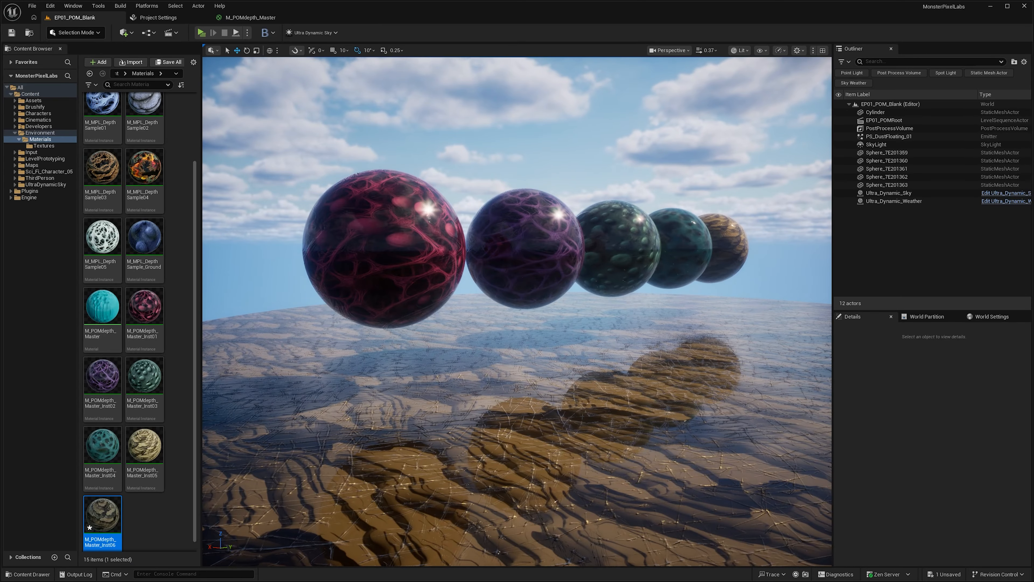